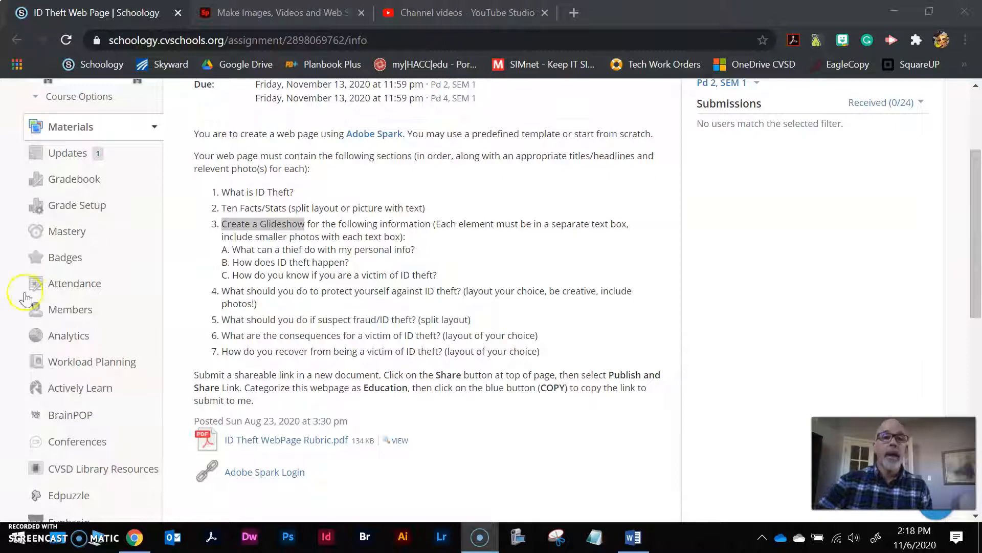
Leave the Schoology assignment and switch to the Adobe Spark home page tab
{"action": "left_click", "coordinate": [226, 13]}
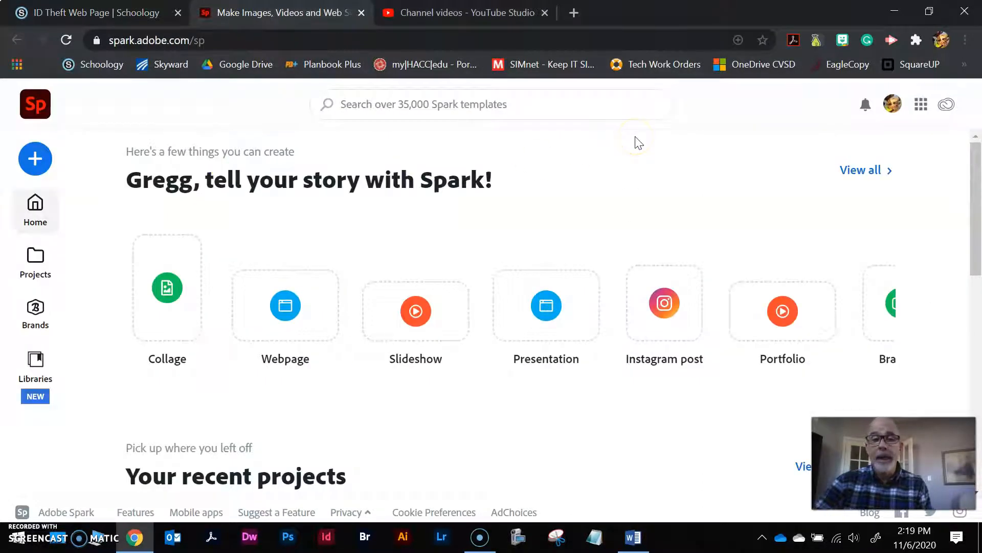
Open the ID Theft project from recent projects and scroll to the Ten Facts section
{"action": "scroll", "coordinate": [205, 444], "scroll_direction": "down", "scroll_amount": 2}
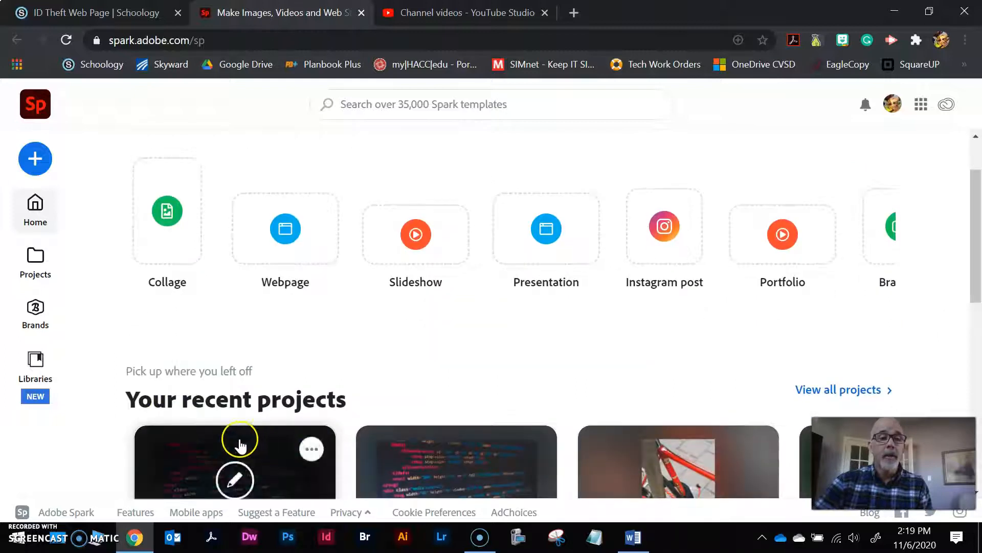
{"action": "scroll", "coordinate": [576, 375], "scroll_direction": "down", "scroll_amount": 5}
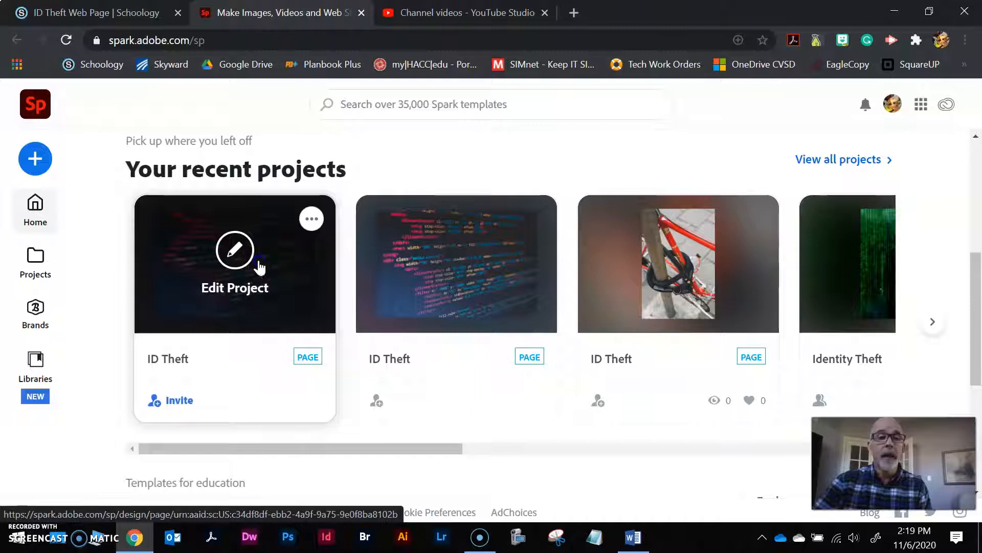
{"action": "left_click", "coordinate": [259, 266]}
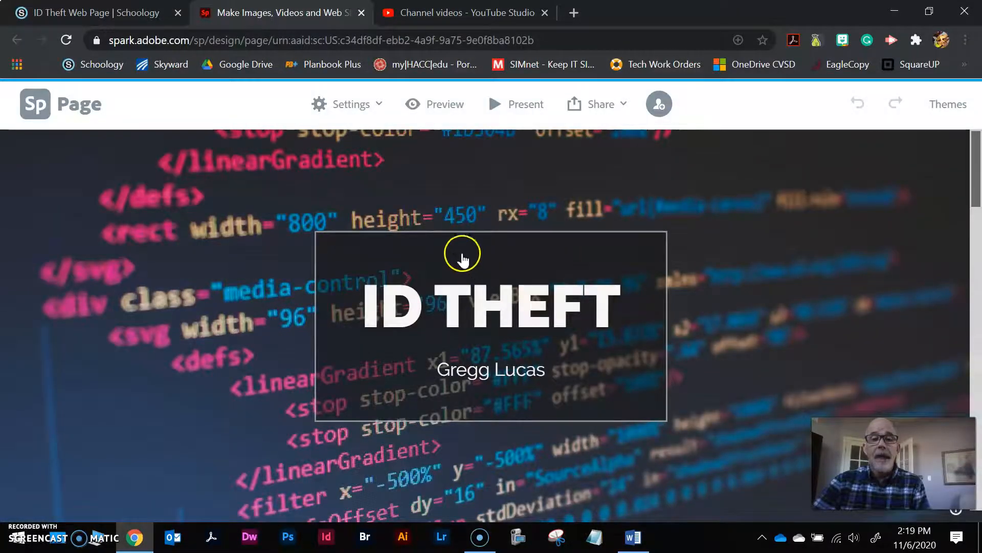
{"action": "scroll", "coordinate": [450, 248], "scroll_direction": "down", "scroll_amount": 8}
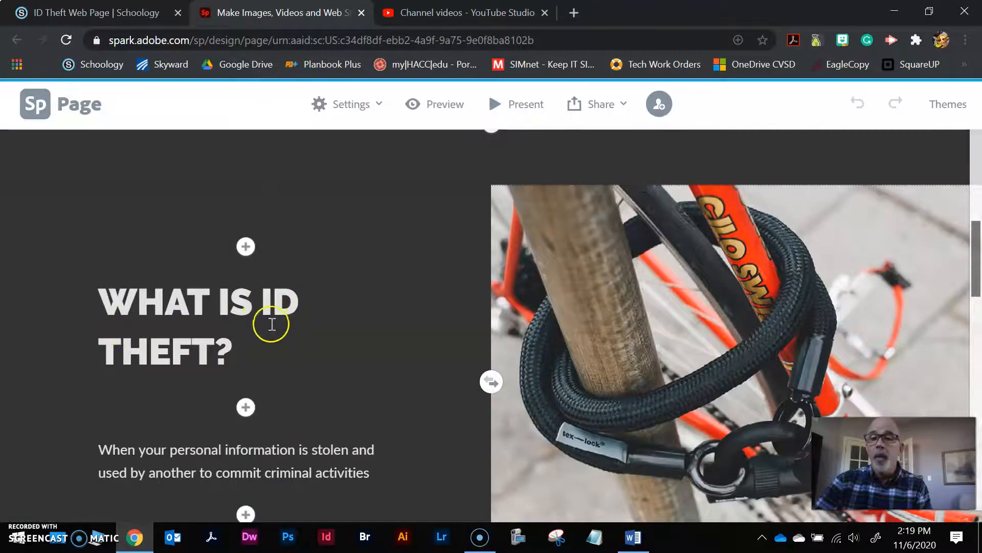
{"action": "scroll", "coordinate": [269, 327], "scroll_direction": "down", "scroll_amount": 5}
{"action": "scroll", "coordinate": [327, 302], "scroll_direction": "down", "scroll_amount": 4}
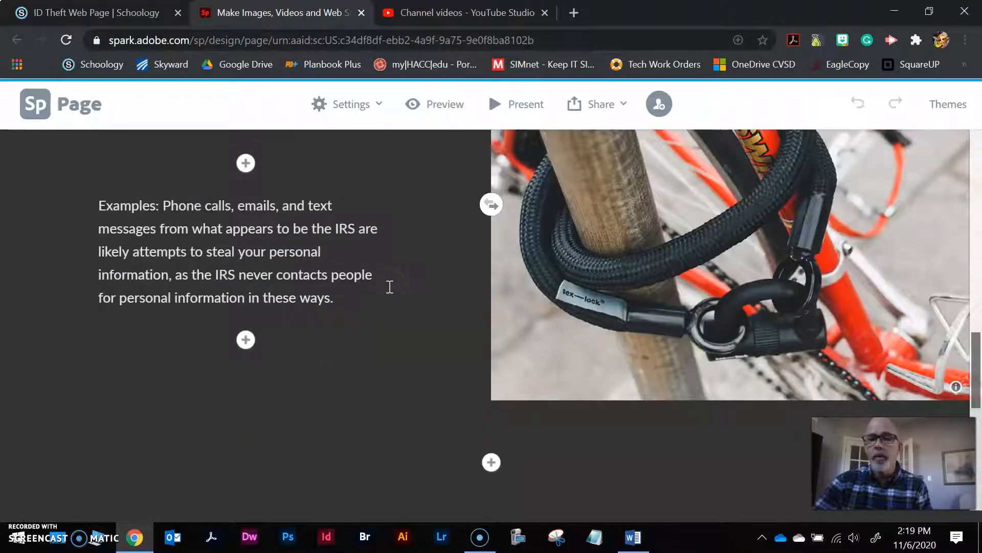
{"action": "scroll", "coordinate": [478, 317], "scroll_direction": "down", "scroll_amount": 8}
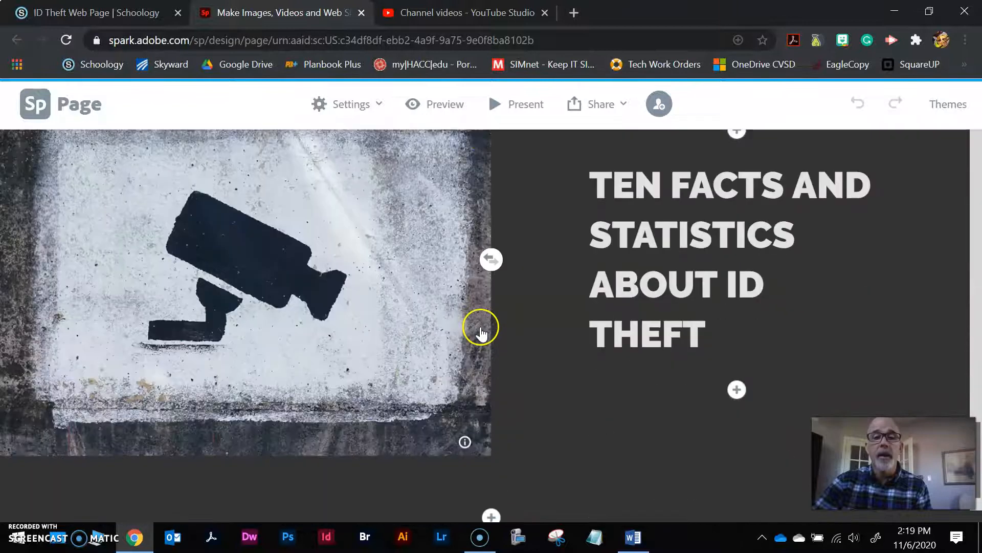
{"action": "scroll", "coordinate": [478, 329], "scroll_direction": "up", "scroll_amount": 1}
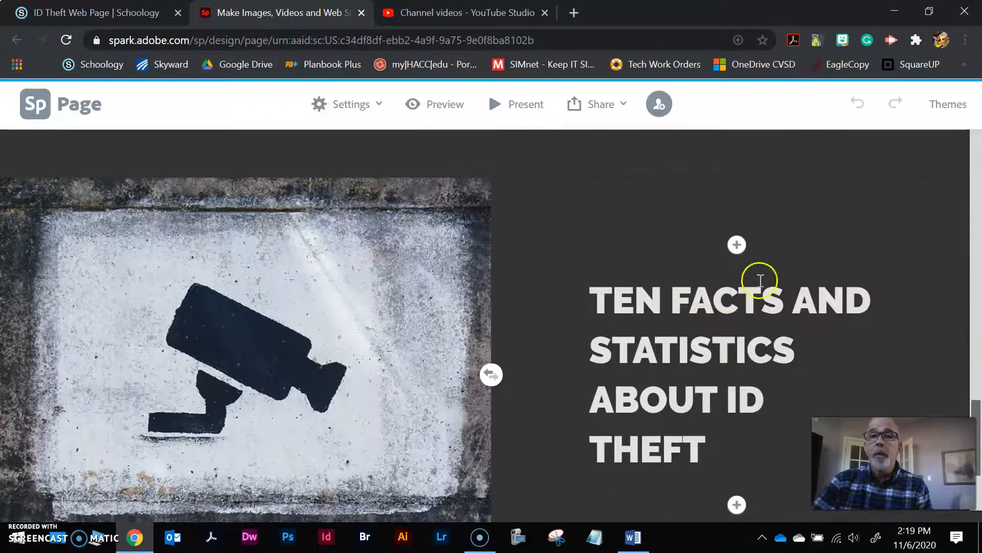
Select the ten statistic paragraphs in ID Theft Draft.docx, briefly toggling formatting marks
{"action": "left_click", "coordinate": [895, 11]}
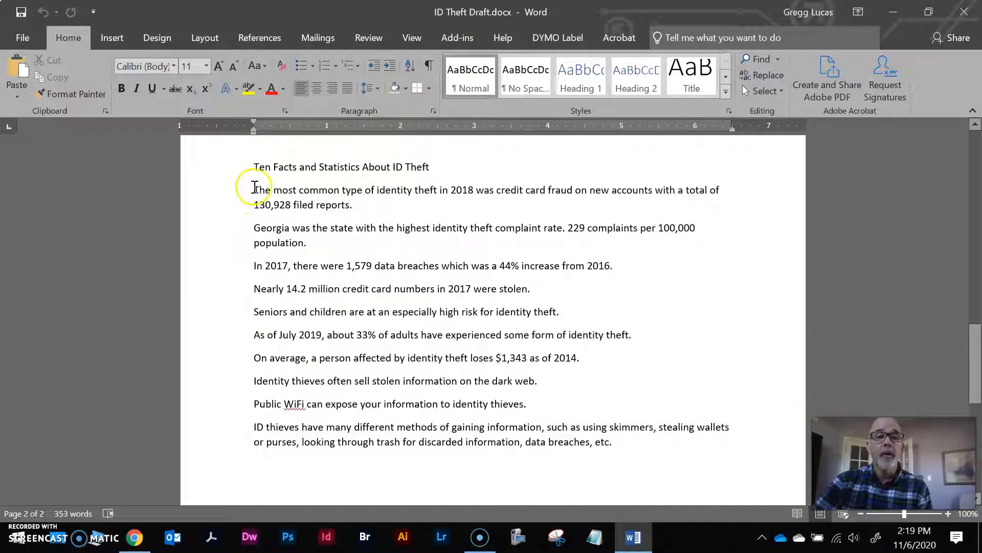
{"action": "left_click_drag", "start_coordinate": [253, 188], "coordinate": [654, 441]}
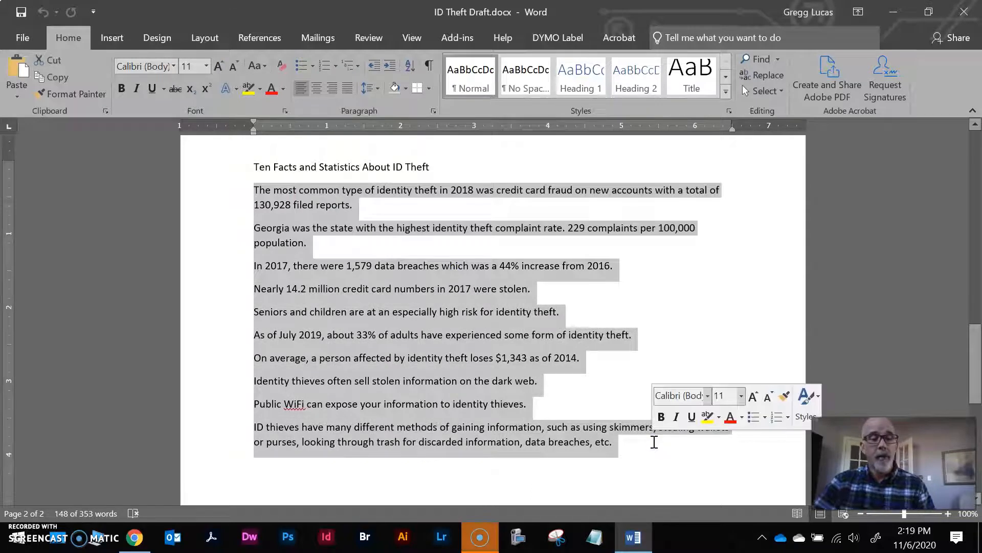
{"action": "left_click", "coordinate": [429, 65]}
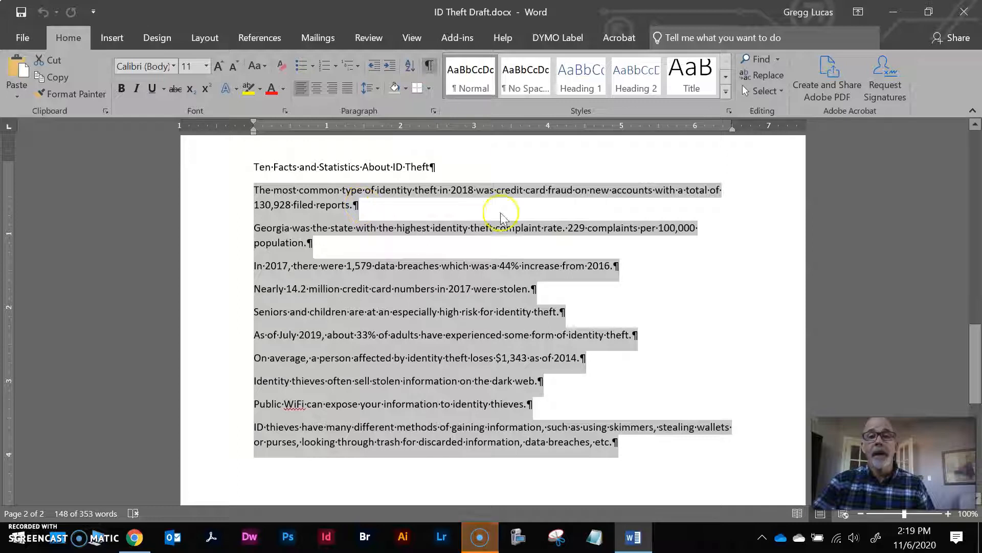
{"action": "left_click", "coordinate": [429, 65]}
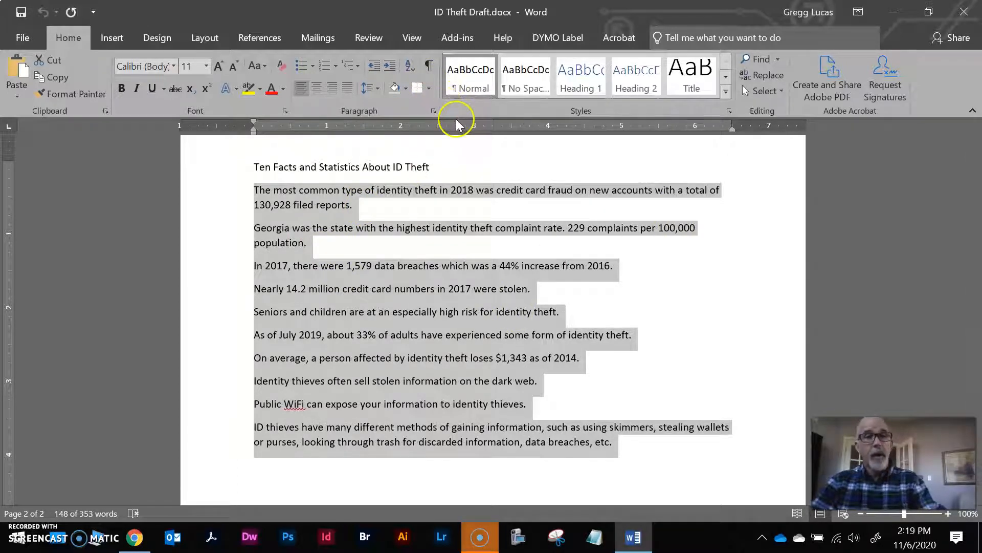
Paste the ten ID theft statistics into a new Text block under the Ten Facts heading
{"action": "left_click", "coordinate": [135, 537]}
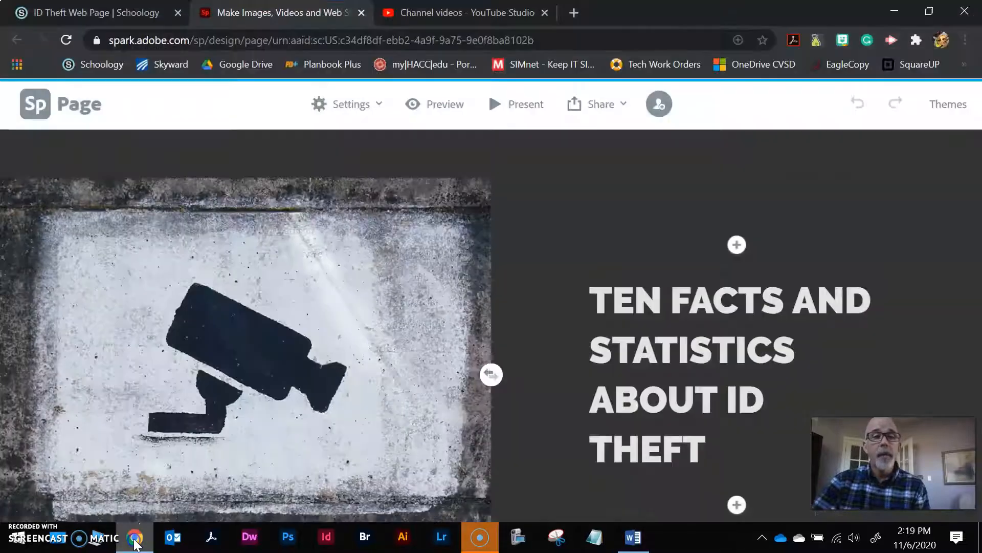
{"action": "scroll", "coordinate": [806, 372], "scroll_direction": "down", "scroll_amount": 1}
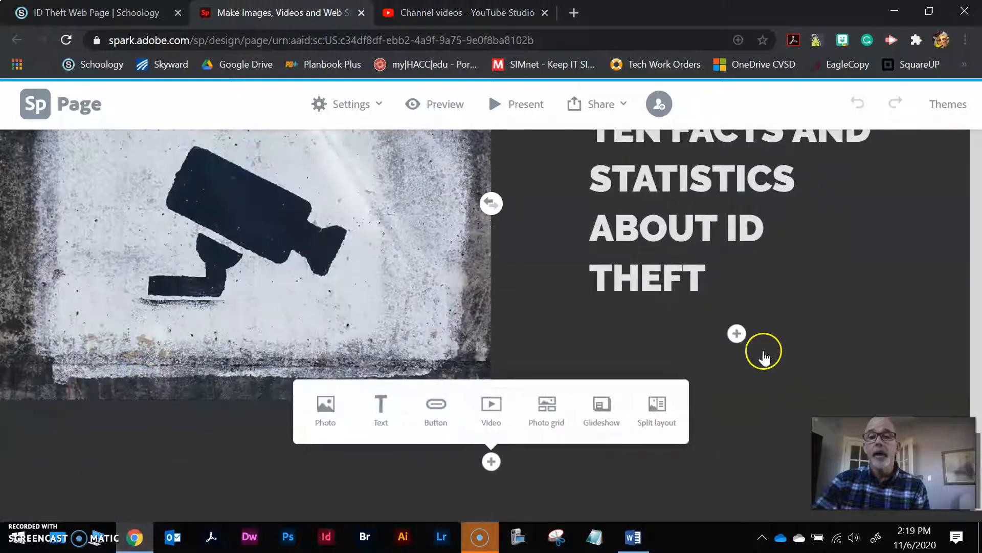
{"action": "left_click", "coordinate": [739, 335]}
{"action": "left_click", "coordinate": [709, 286]}
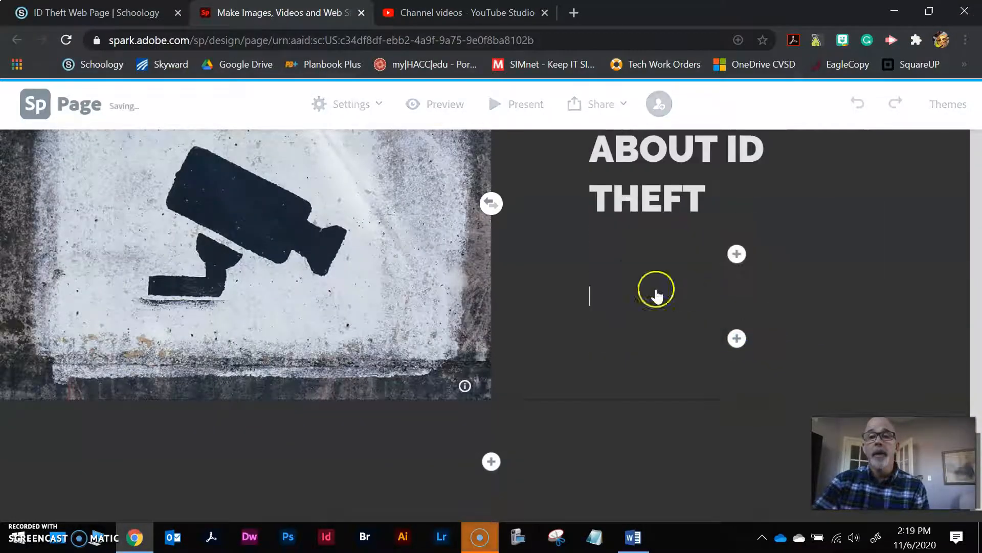
{"action": "left_click", "coordinate": [588, 292]}
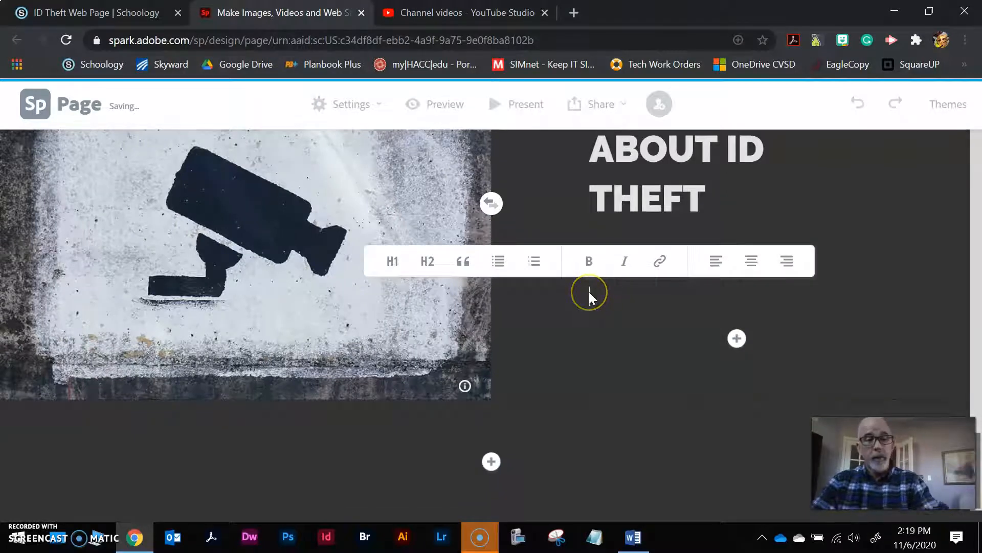
{"action": "type", "text": "ID thieves have many different methods of gaining information, such as using skimmers, stealing wallets or purses, looking through trash for discarded information, data breaches, etc."}
{"action": "scroll", "coordinate": [649, 317], "scroll_direction": "up", "scroll_amount": 15}
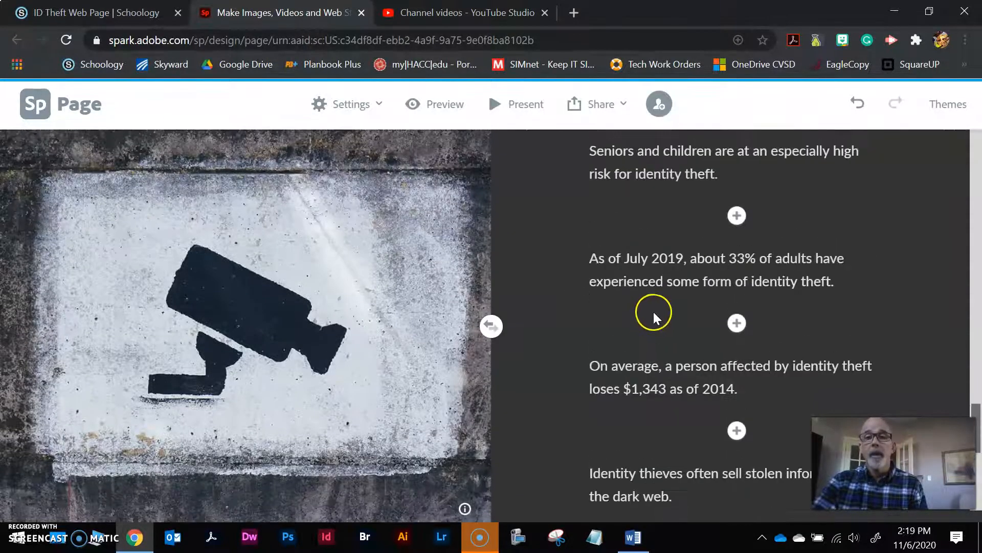
{"action": "scroll", "coordinate": [690, 266], "scroll_direction": "up", "scroll_amount": 10}
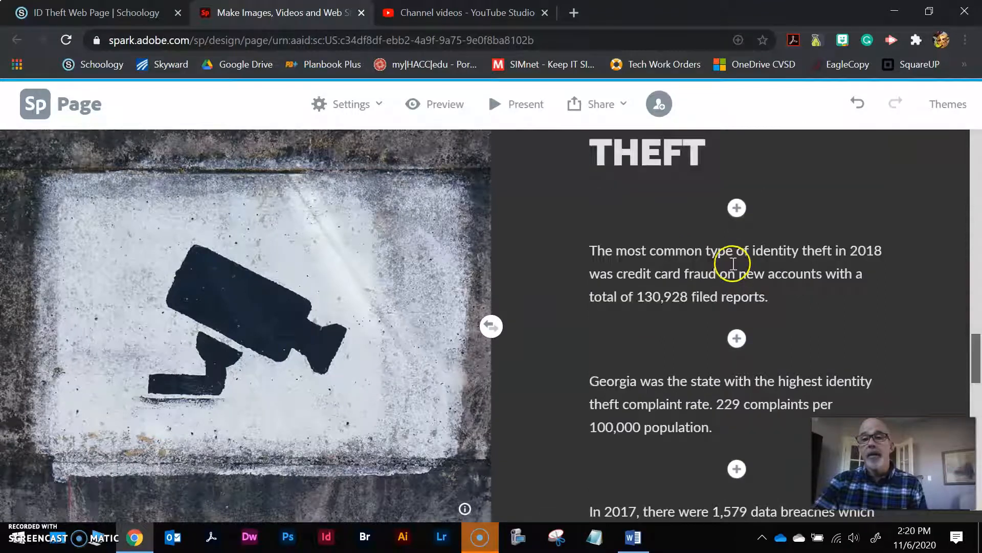
{"action": "scroll", "coordinate": [766, 274], "scroll_direction": "down", "scroll_amount": 2}
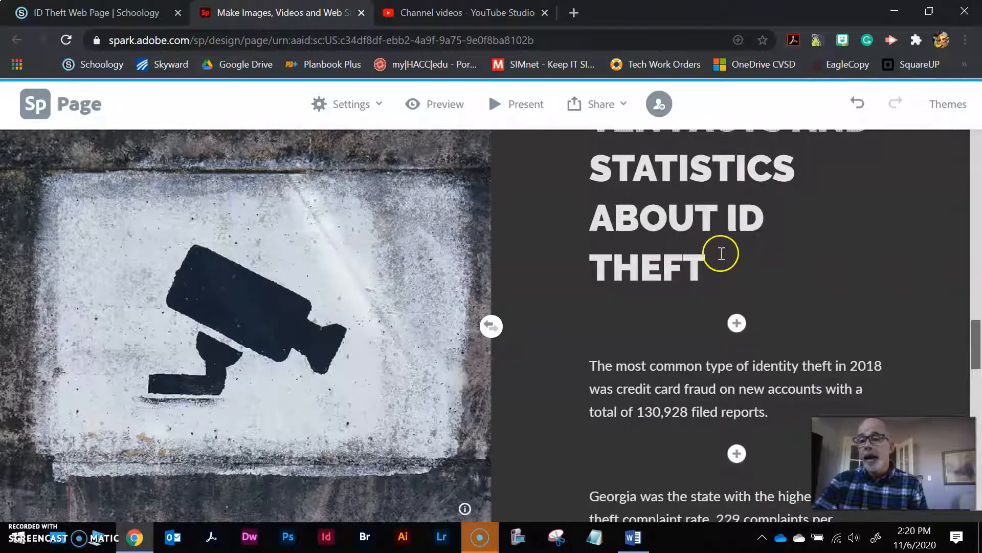
{"action": "left_click", "coordinate": [666, 366]}
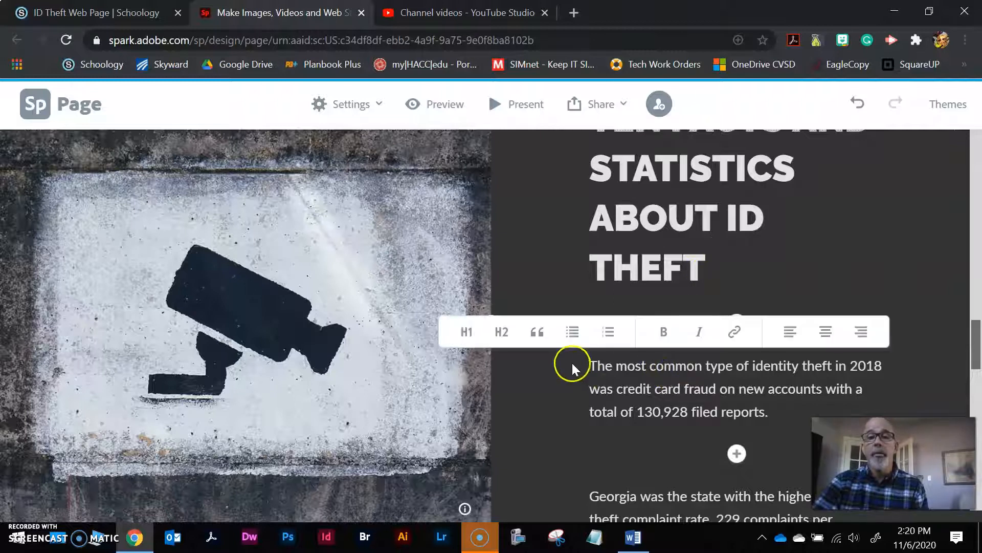
Number the first three facts, including the Georgia and In 2017 statistics, as items 1–3
{"action": "left_click", "coordinate": [608, 338]}
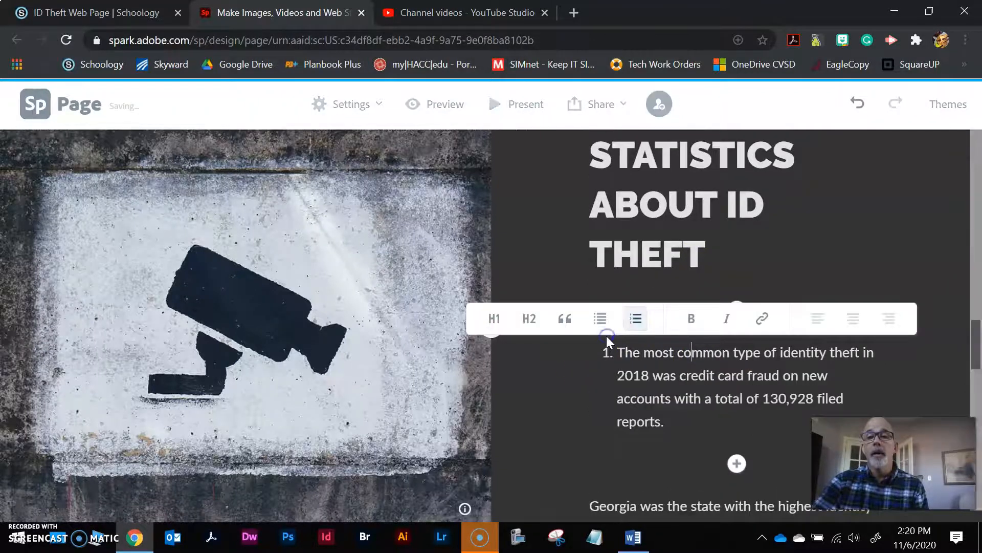
{"action": "scroll", "coordinate": [736, 461], "scroll_direction": "down", "scroll_amount": 4}
{"action": "scroll", "coordinate": [698, 379], "scroll_direction": "up", "scroll_amount": 2}
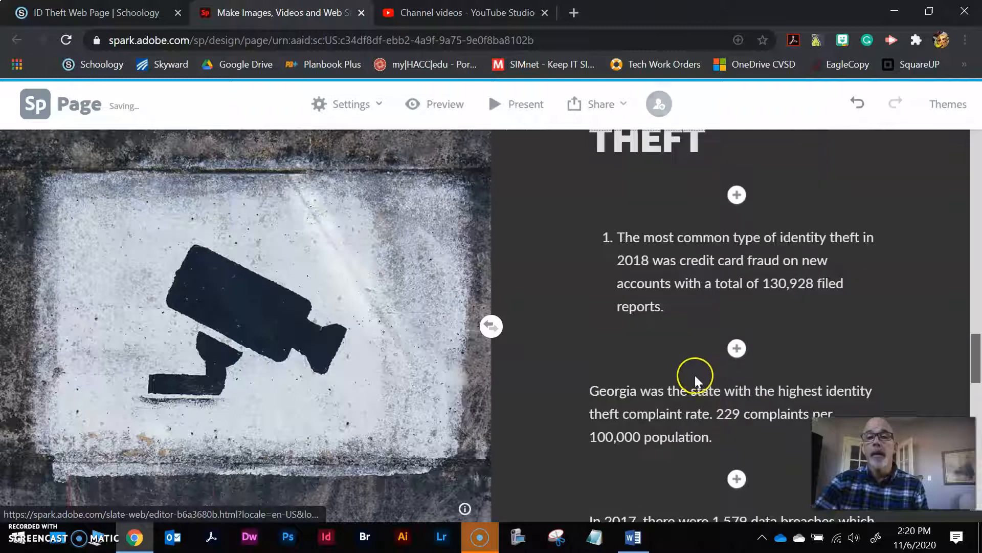
{"action": "left_click", "coordinate": [682, 409]}
{"action": "left_click", "coordinate": [624, 389]}
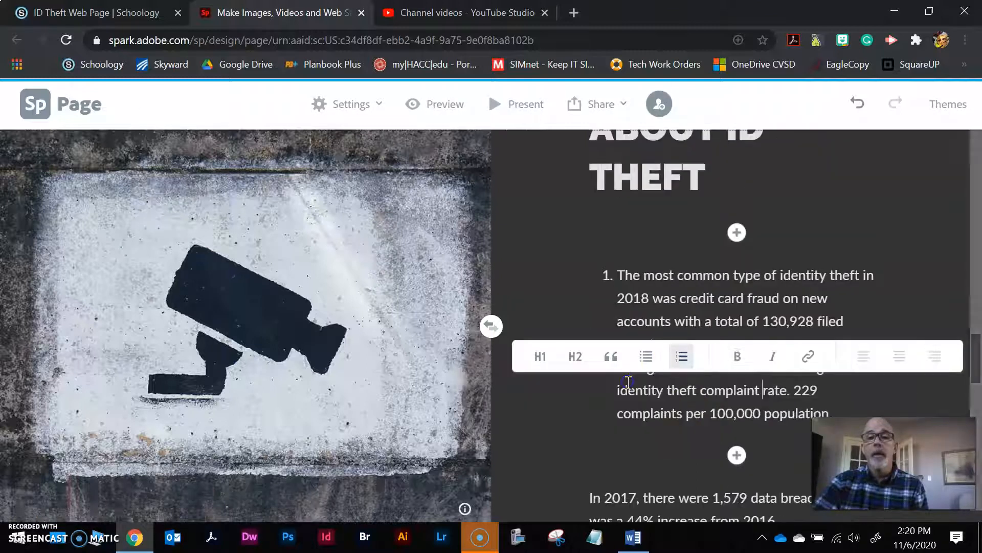
{"action": "left_click", "coordinate": [691, 495]}
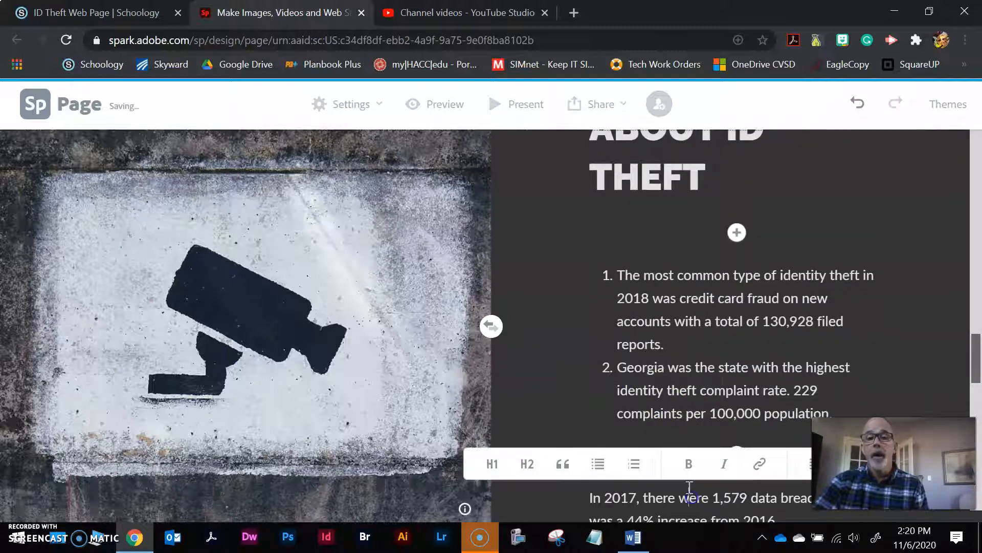
{"action": "left_click", "coordinate": [633, 466]}
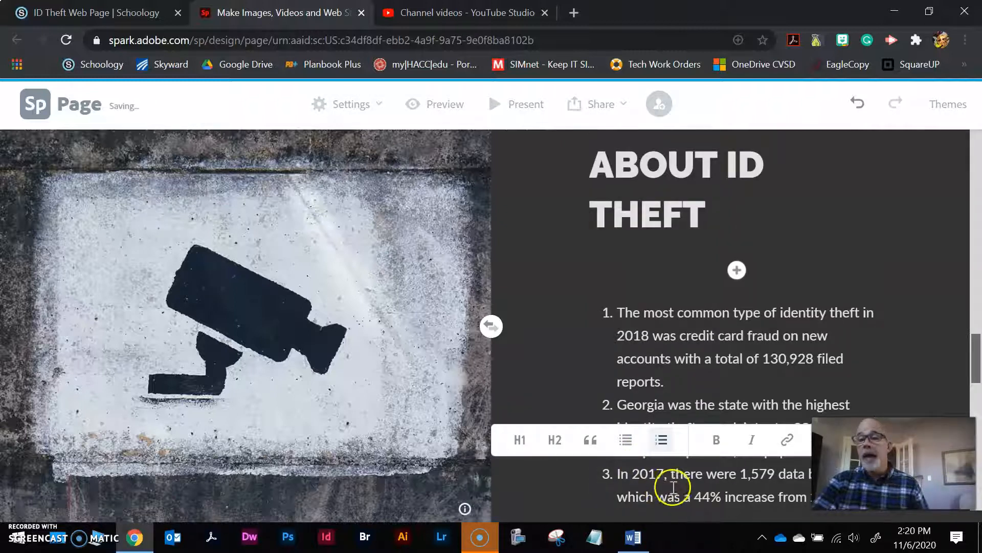
Number the 14.2 million, Seniors and children, July 2019 and $1,343 facts as items 4–7
{"action": "scroll", "coordinate": [844, 373], "scroll_direction": "down", "scroll_amount": 4}
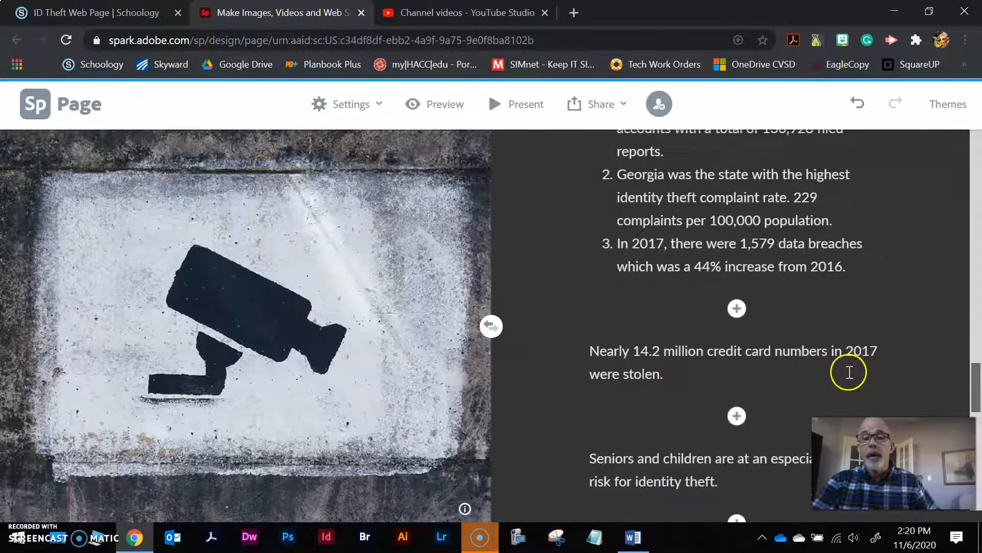
{"action": "left_click", "coordinate": [733, 348]}
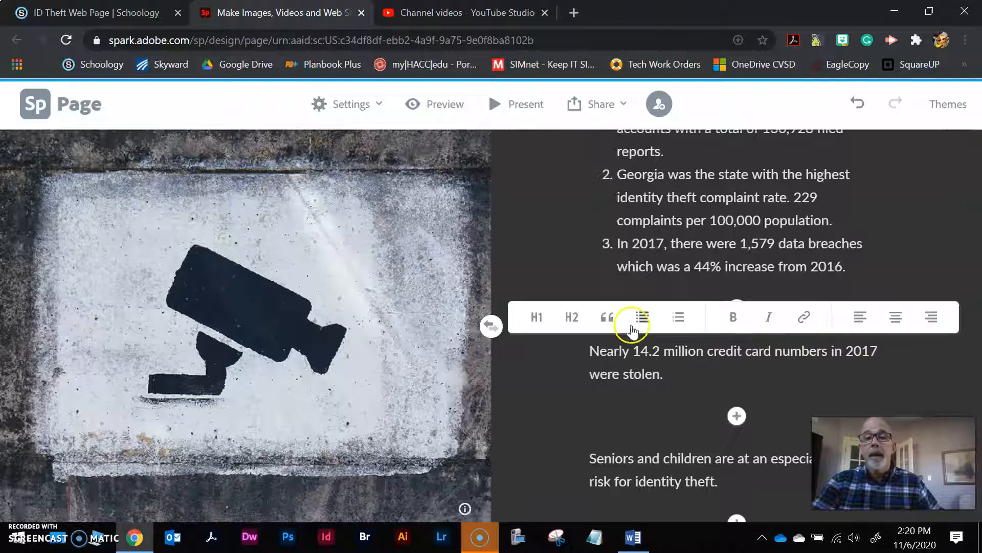
{"action": "left_click", "coordinate": [681, 319]}
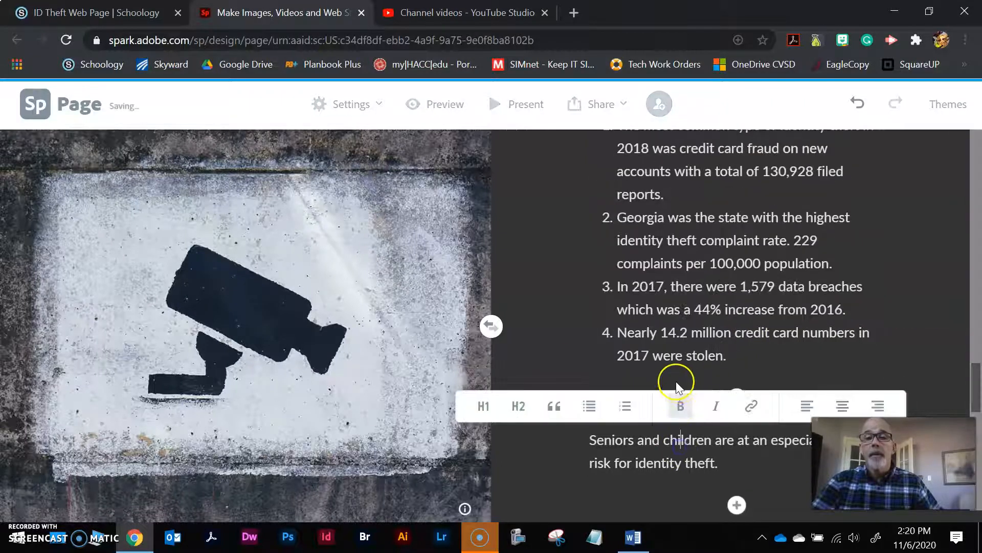
{"action": "left_click", "coordinate": [627, 409]}
{"action": "scroll", "coordinate": [698, 419], "scroll_direction": "down", "scroll_amount": 3}
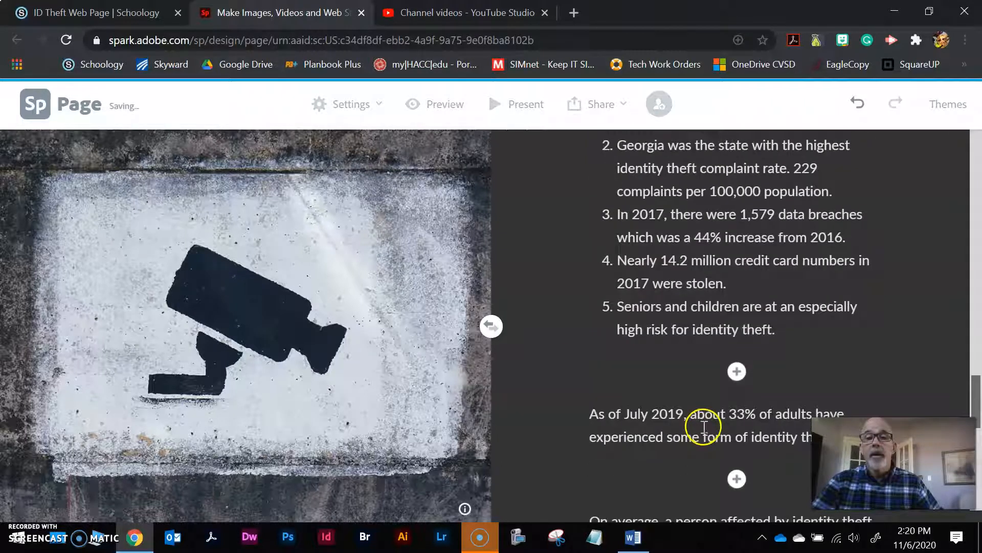
{"action": "left_click", "coordinate": [642, 379]}
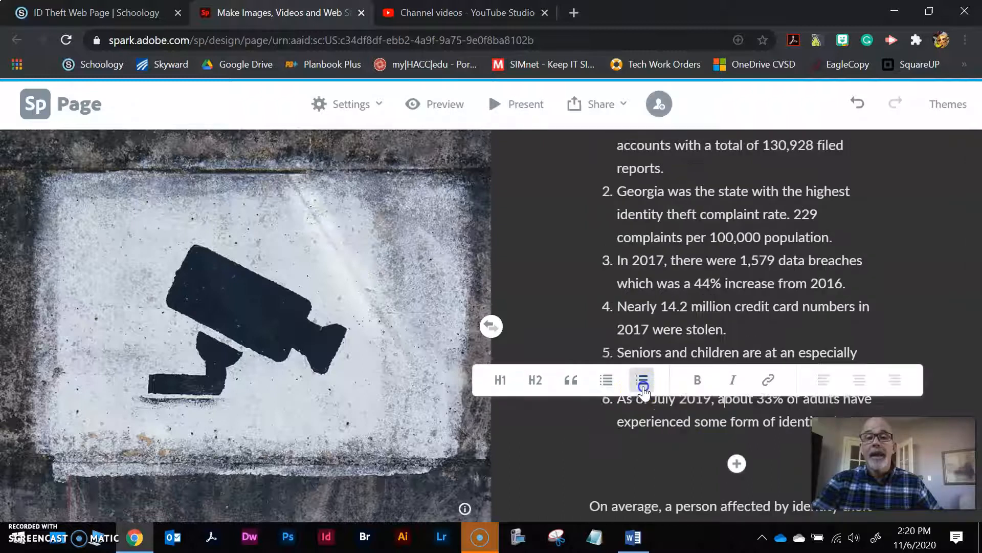
{"action": "scroll", "coordinate": [675, 433], "scroll_direction": "down", "scroll_amount": 2}
{"action": "left_click", "coordinate": [684, 413]}
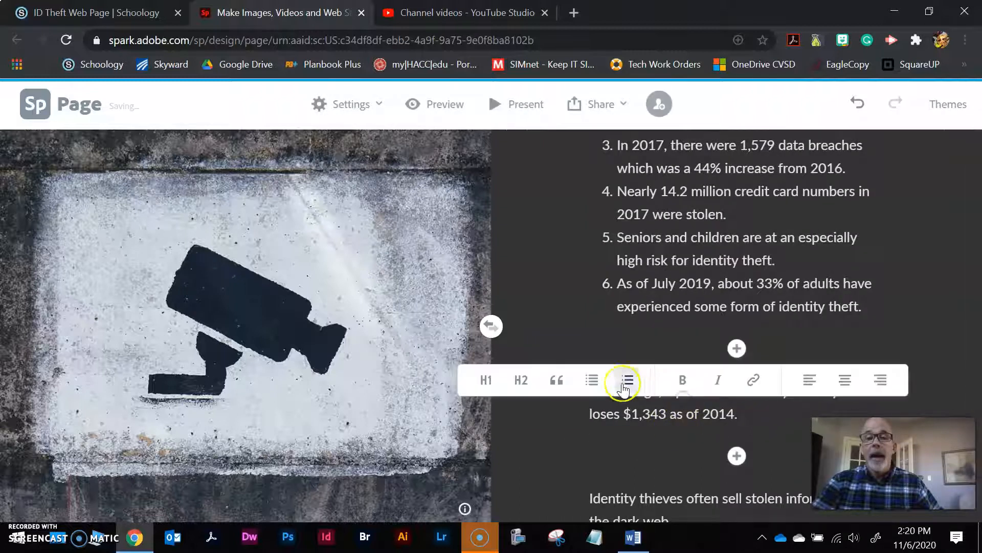
{"action": "left_click", "coordinate": [628, 379]}
Number the Identity thieves, Public WiFi and ID thieves methods facts as items 8–10
{"action": "left_click", "coordinate": [686, 486]}
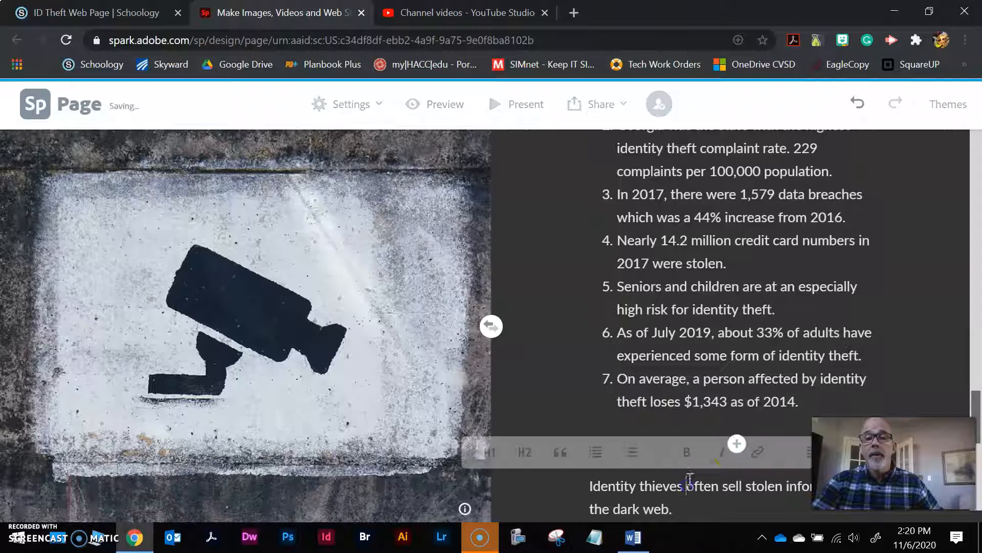
{"action": "left_click", "coordinate": [596, 459]}
{"action": "left_click", "coordinate": [631, 452]}
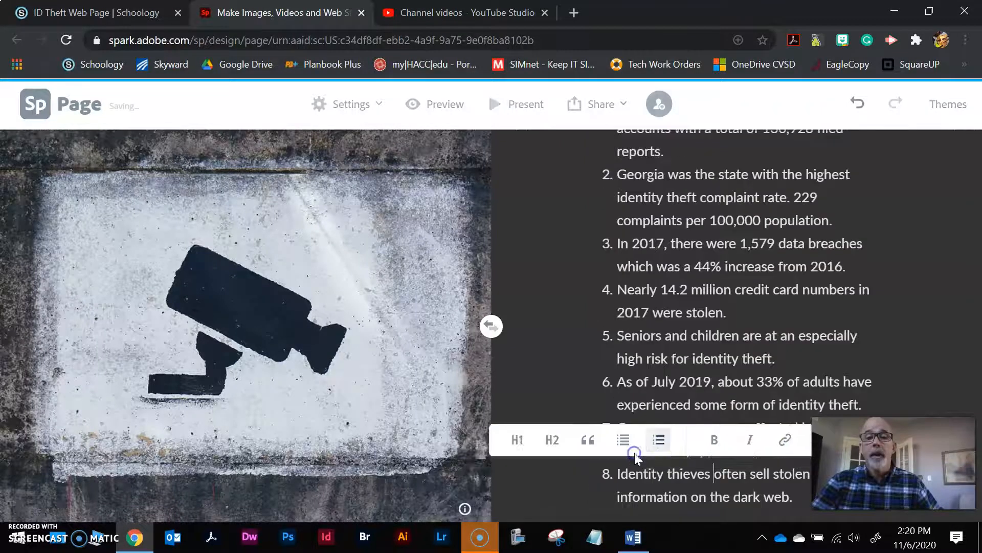
{"action": "scroll", "coordinate": [701, 481], "scroll_direction": "down", "scroll_amount": 1}
{"action": "left_click", "coordinate": [705, 464]}
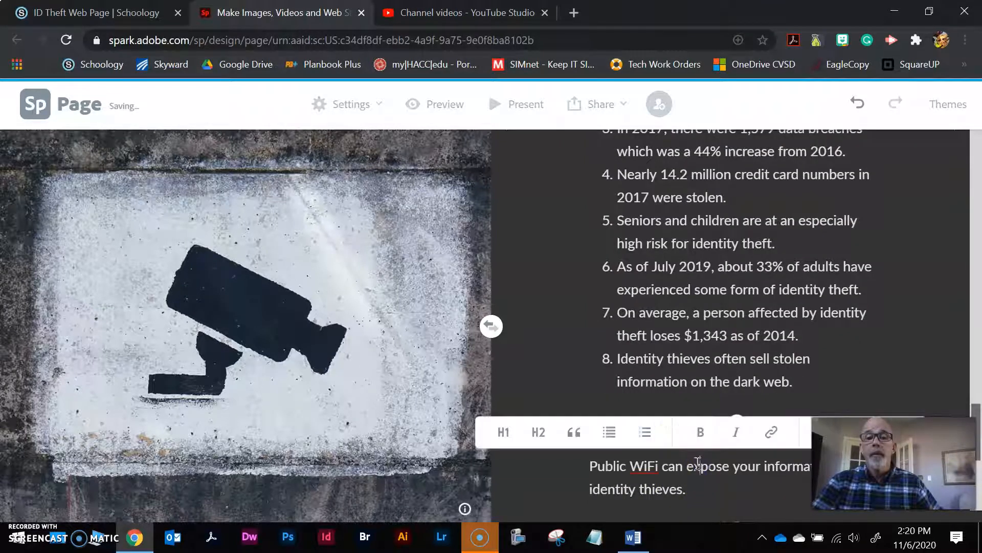
{"action": "left_click", "coordinate": [646, 433]}
{"action": "scroll", "coordinate": [665, 445], "scroll_direction": "down", "scroll_amount": 2}
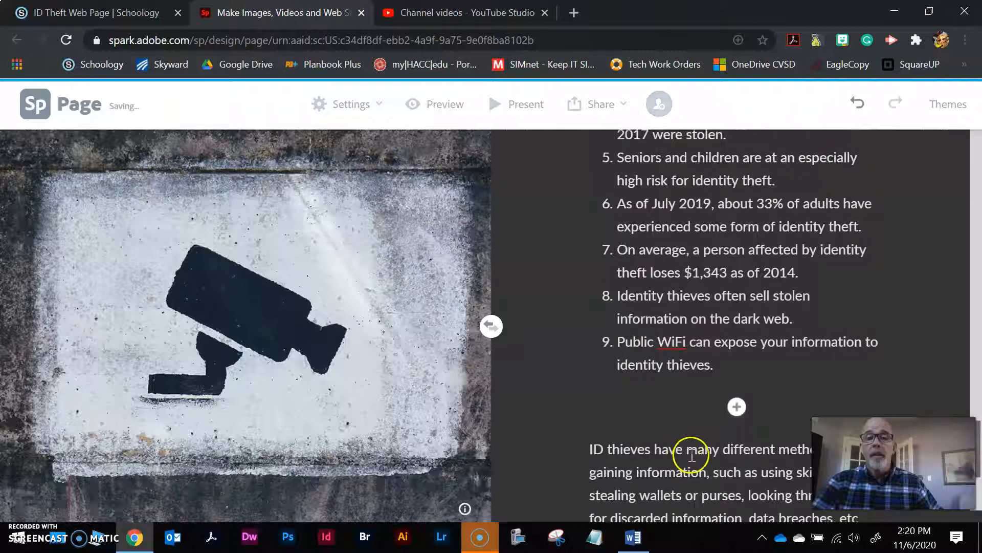
{"action": "left_click", "coordinate": [683, 451]}
{"action": "left_click", "coordinate": [626, 425]}
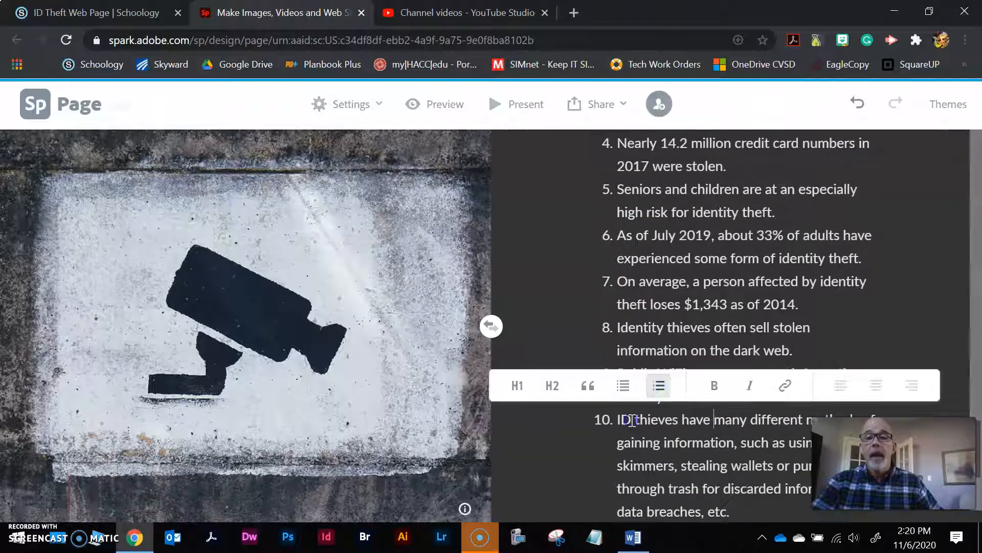
{"action": "scroll", "coordinate": [696, 456], "scroll_direction": "down", "scroll_amount": 2}
{"action": "scroll", "coordinate": [695, 455], "scroll_direction": "up", "scroll_amount": 20}
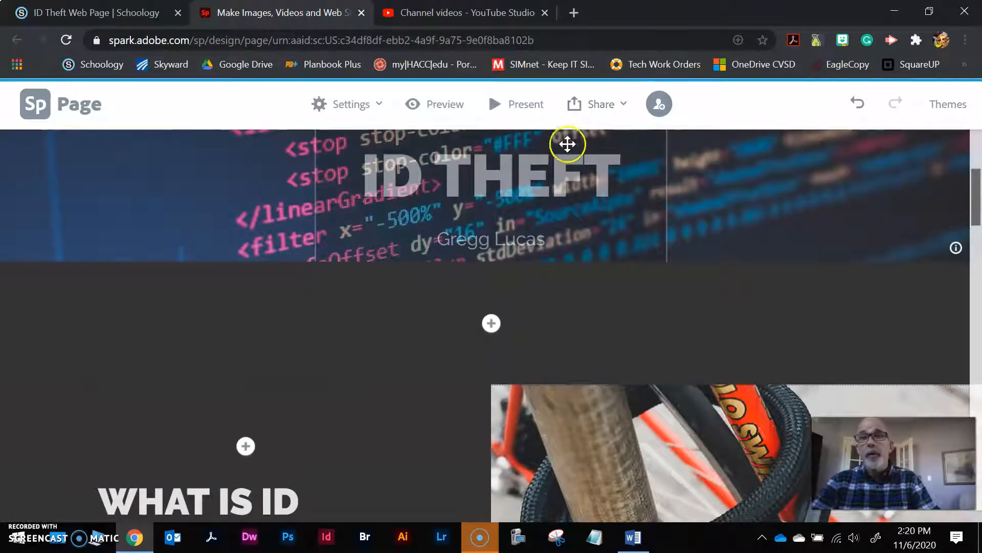
{"action": "scroll", "coordinate": [665, 218], "scroll_direction": "up", "scroll_amount": 3}
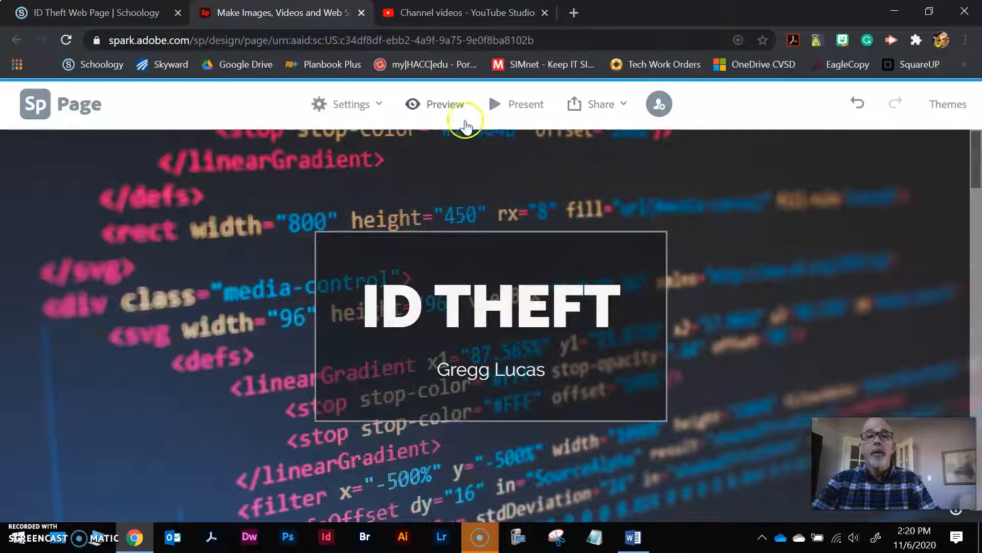
{"action": "left_click", "coordinate": [443, 102]}
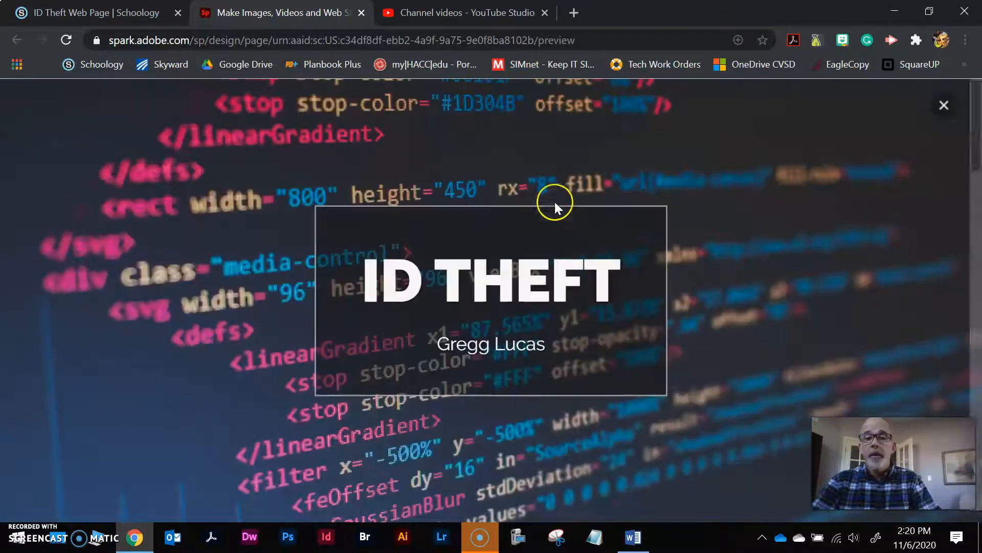
{"action": "scroll", "coordinate": [665, 228], "scroll_direction": "down", "scroll_amount": 15}
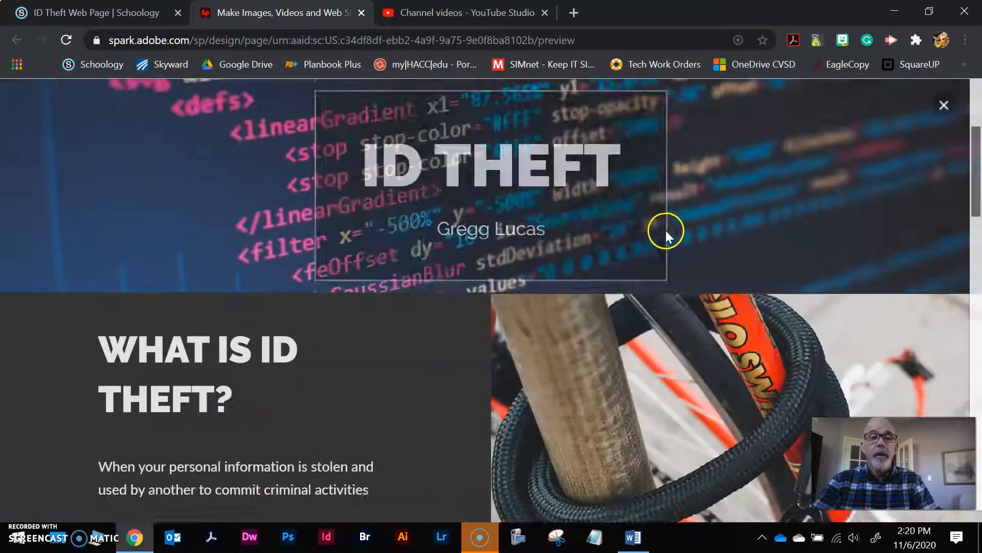
{"action": "scroll", "coordinate": [475, 209], "scroll_direction": "down", "scroll_amount": 5}
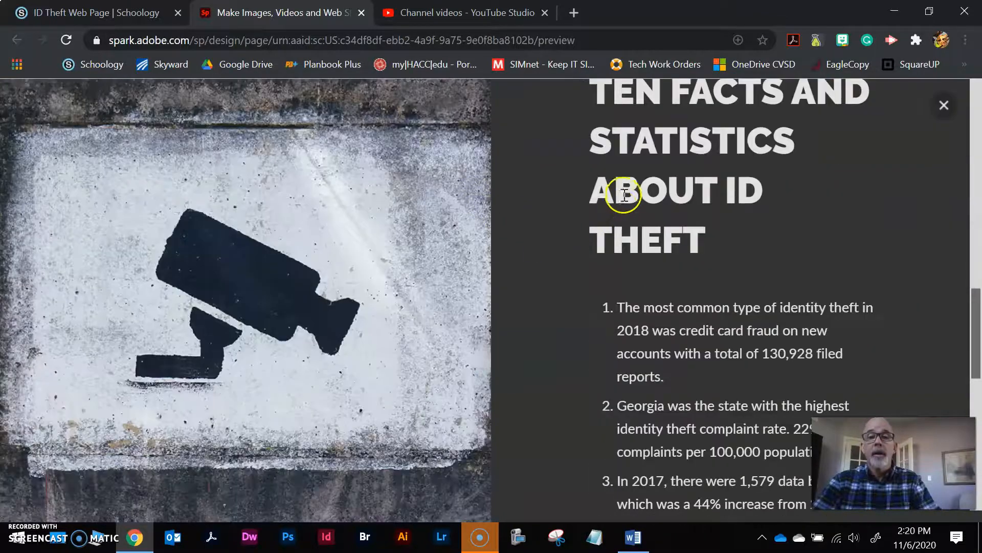
{"action": "scroll", "coordinate": [622, 195], "scroll_direction": "down", "scroll_amount": 7}
{"action": "scroll", "coordinate": [623, 208], "scroll_direction": "down", "scroll_amount": 3}
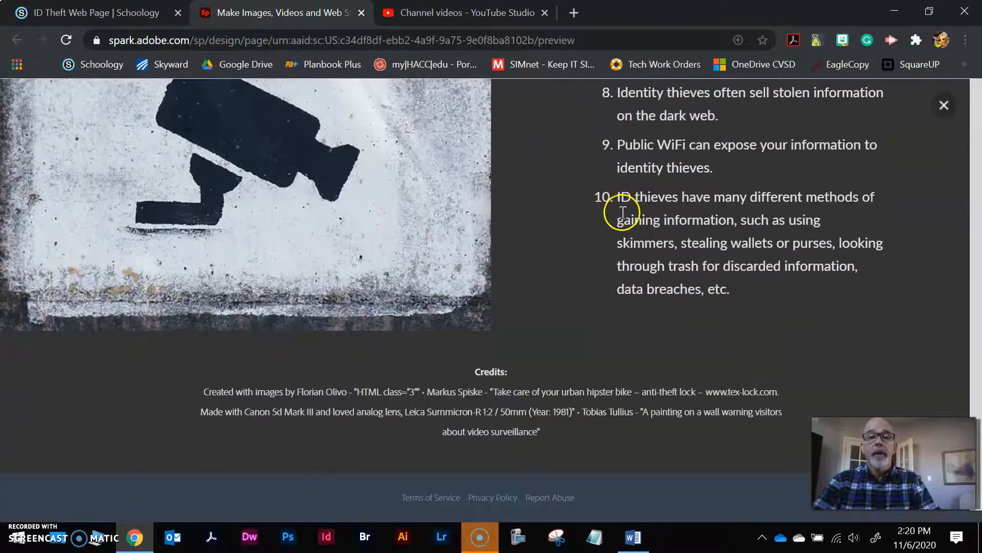
{"action": "scroll", "coordinate": [623, 214], "scroll_direction": "up", "scroll_amount": 10}
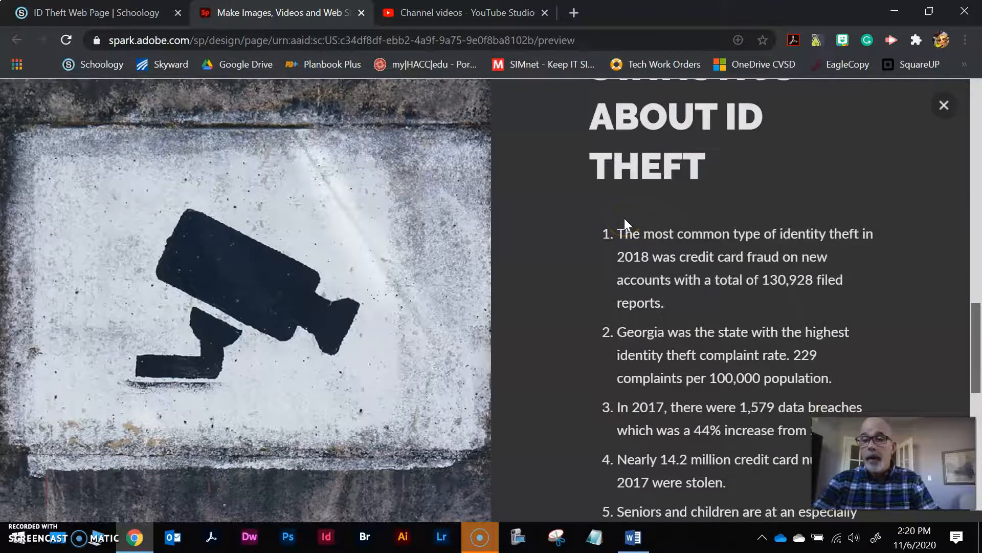
{"action": "scroll", "coordinate": [623, 220], "scroll_direction": "up", "scroll_amount": 10}
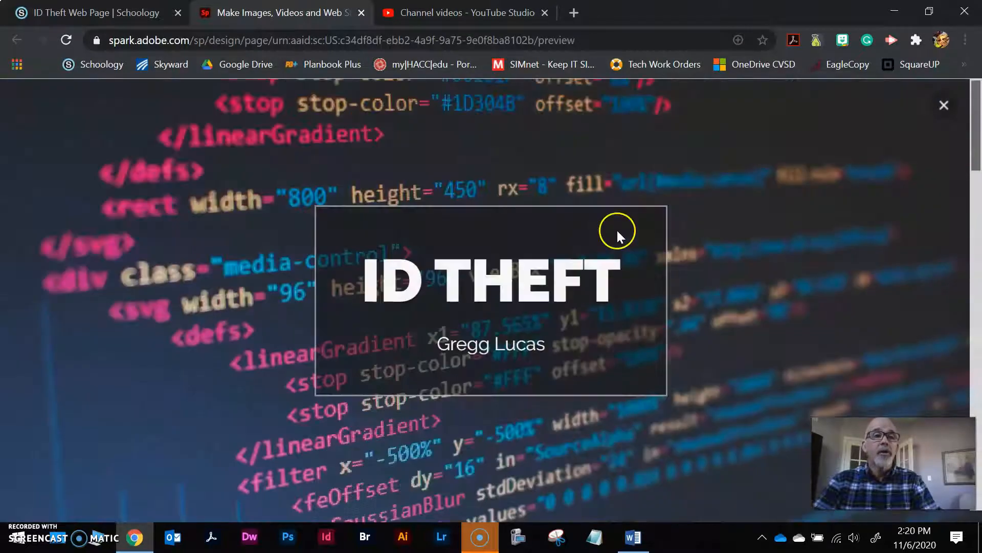
{"action": "left_click", "coordinate": [944, 105]}
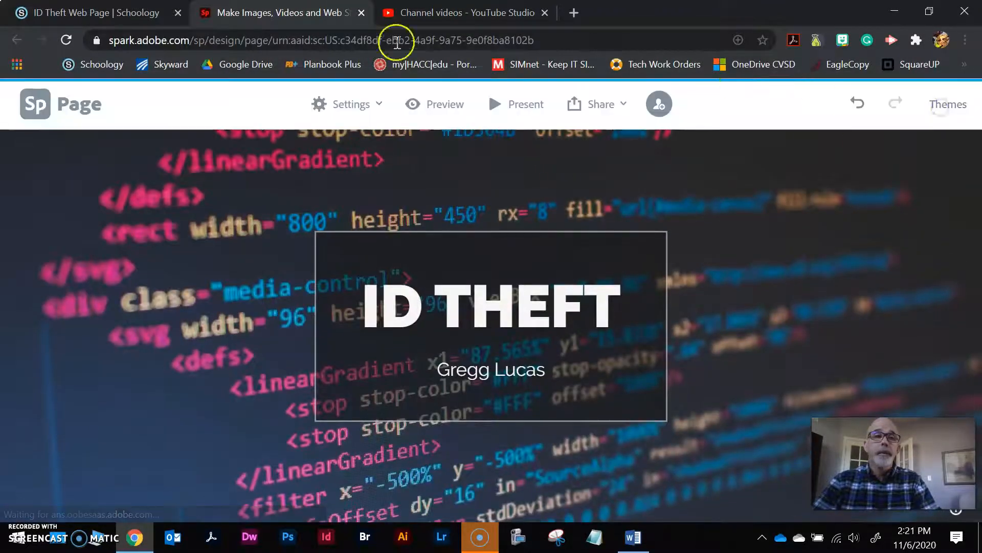
Highlight glideshow questions A–C: what a thief can do, how ID theft happens, how to spot victimhood
{"action": "left_click", "coordinate": [74, 13]}
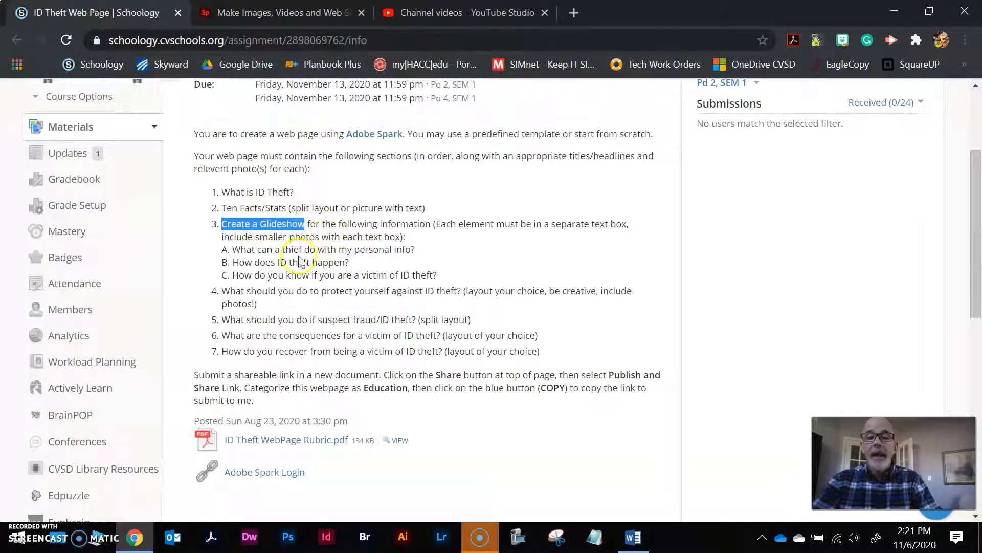
{"action": "left_click_drag", "start_coordinate": [233, 250], "coordinate": [381, 251]}
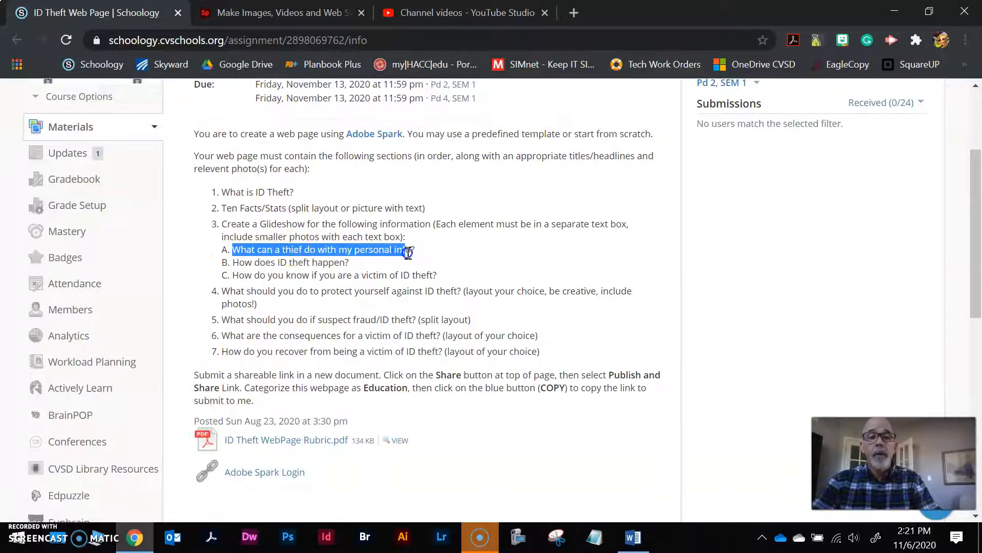
{"action": "left_click_drag", "start_coordinate": [255, 263], "coordinate": [347, 266]}
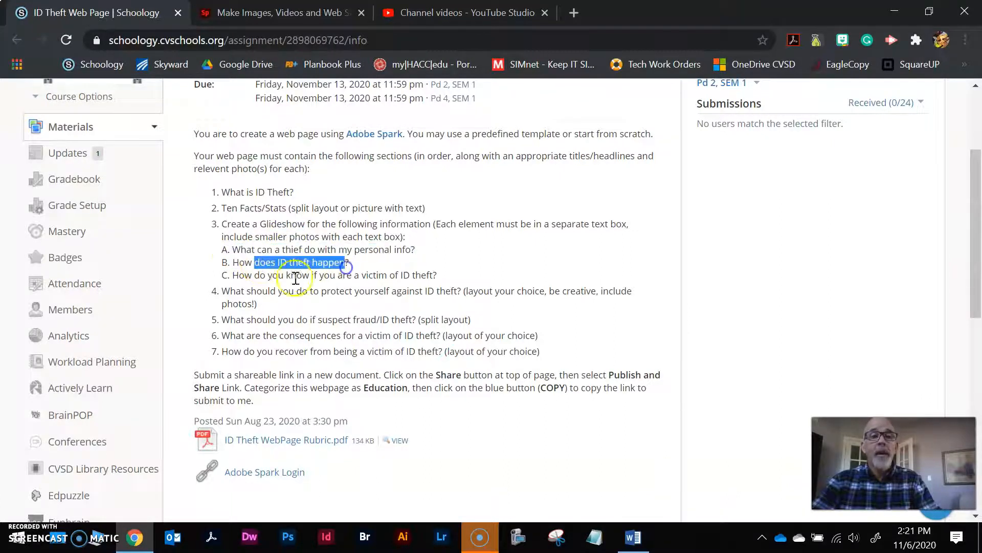
{"action": "left_click", "coordinate": [244, 276]}
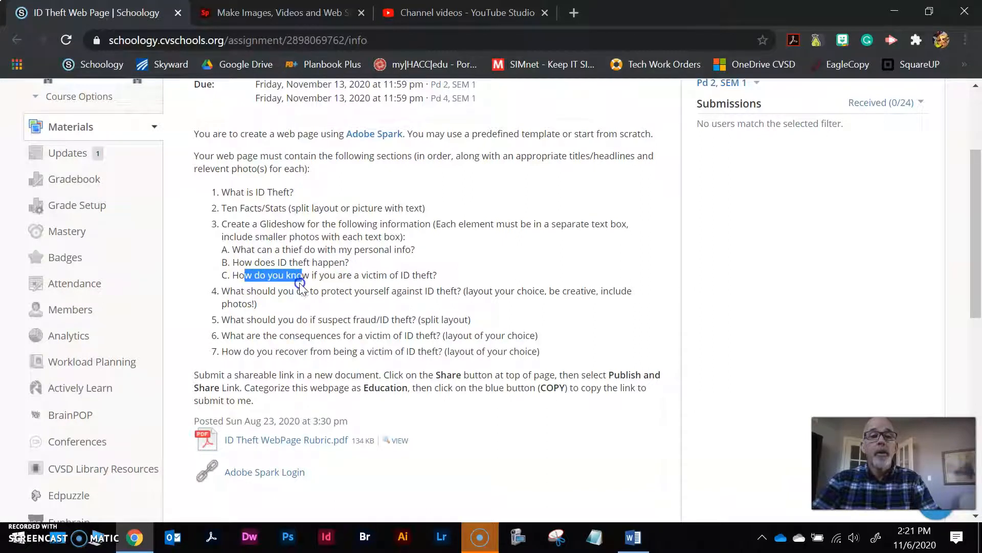
{"action": "left_click_drag", "start_coordinate": [303, 282], "coordinate": [326, 281]}
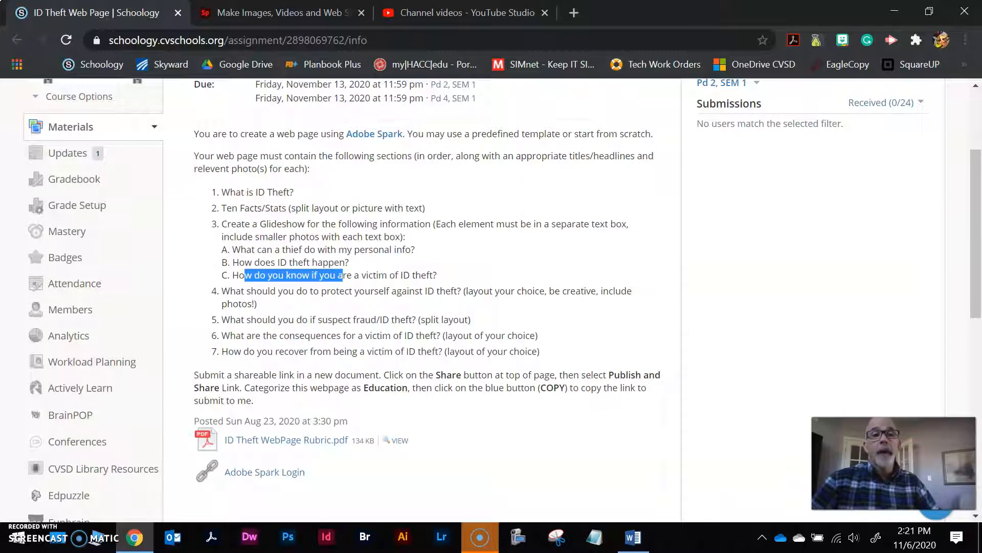
Back on the ID THEFT page, insert a Glideshow below the numbered facts list
{"action": "left_click", "coordinate": [292, 12]}
{"action": "scroll", "coordinate": [845, 290], "scroll_direction": "down", "scroll_amount": 20}
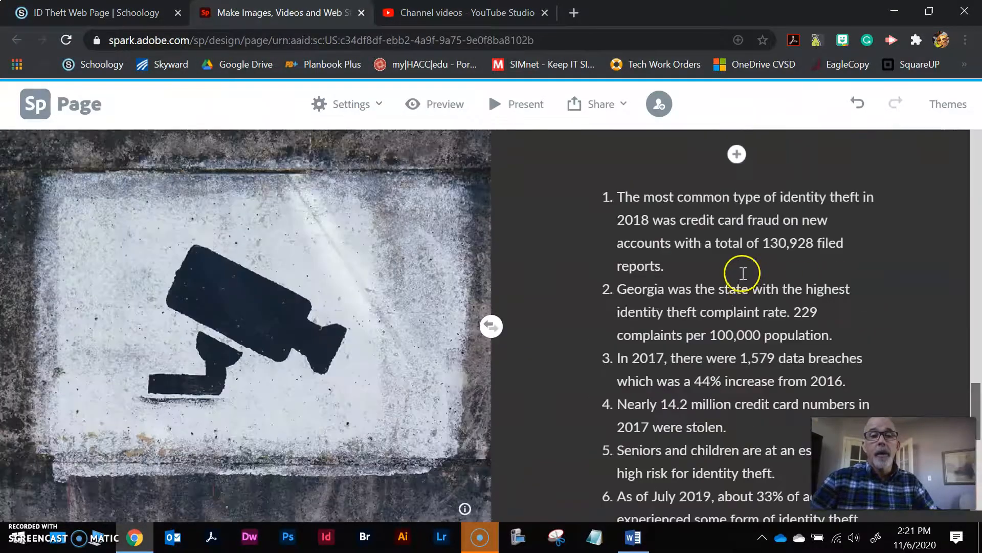
{"action": "scroll", "coordinate": [743, 273], "scroll_direction": "down", "scroll_amount": 10}
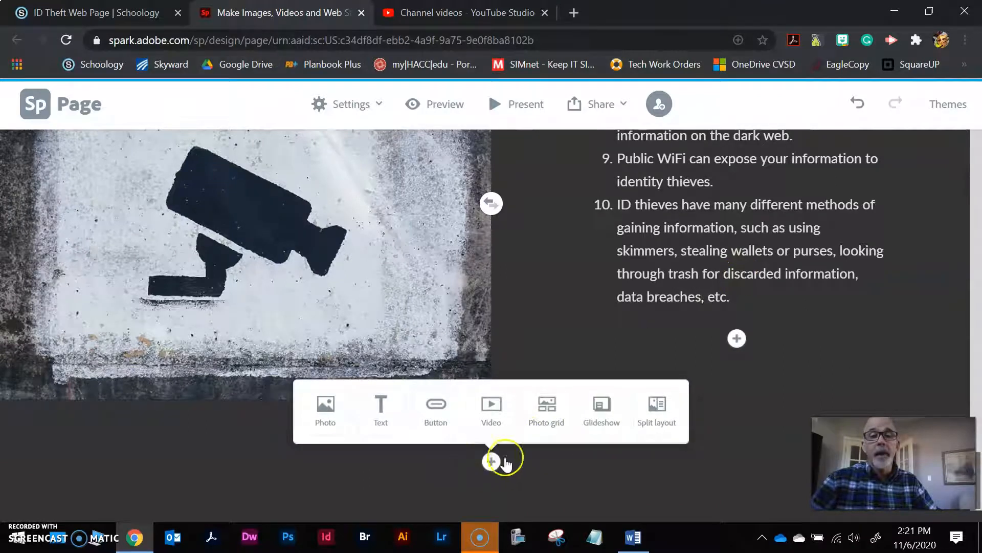
{"action": "left_click", "coordinate": [605, 412]}
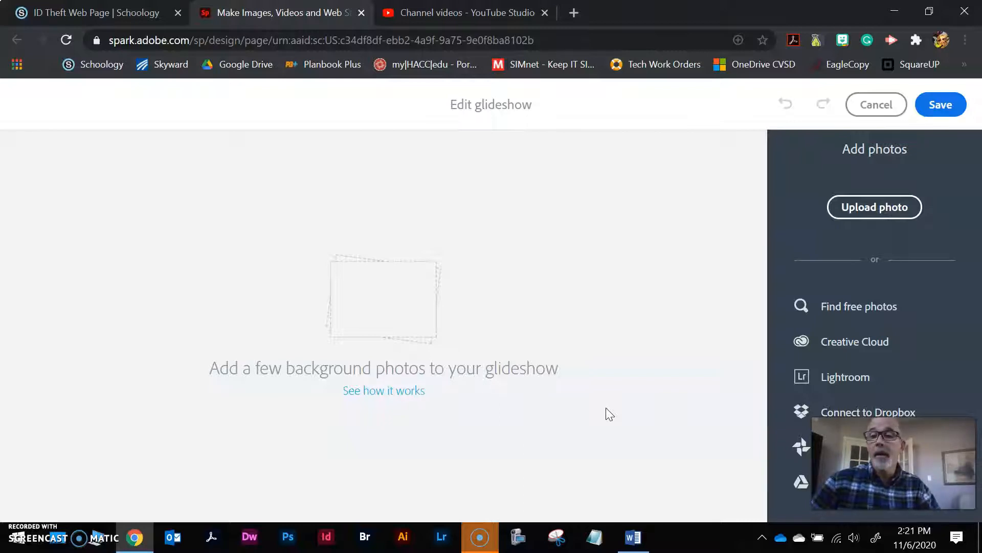
Search the free photo library for 'theft'
{"action": "left_click", "coordinate": [854, 307]}
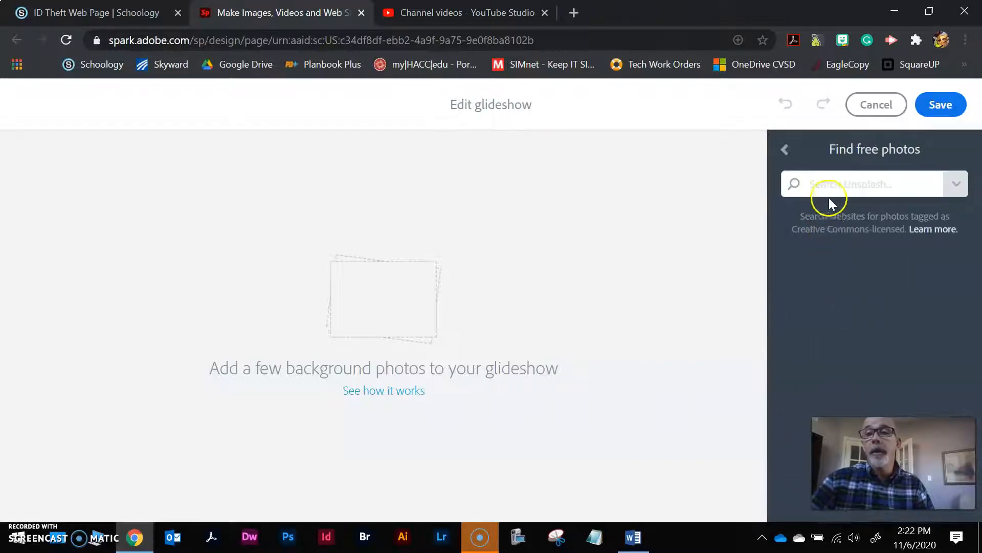
{"action": "left_click", "coordinate": [880, 183]}
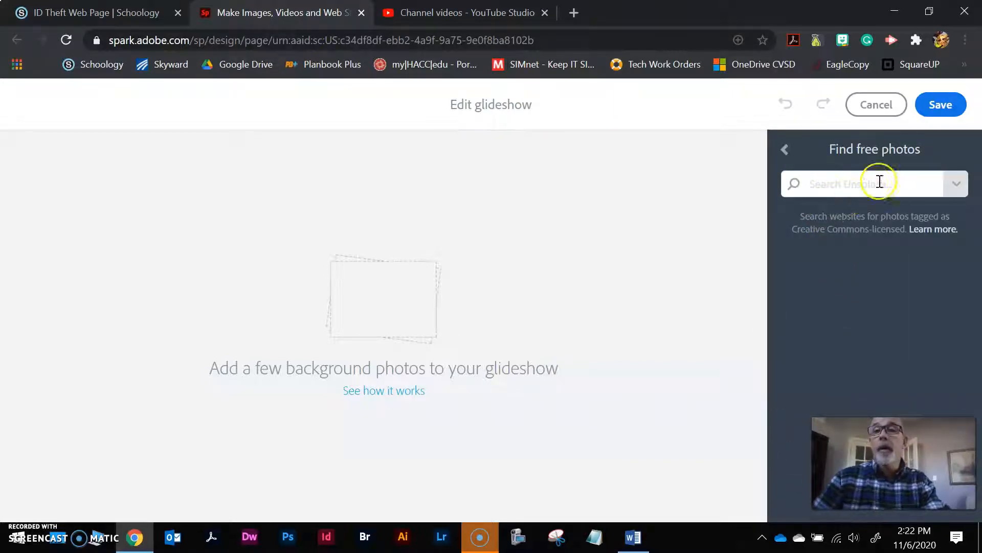
{"action": "type", "text": "theft"}
{"action": "key", "text": "Return"}
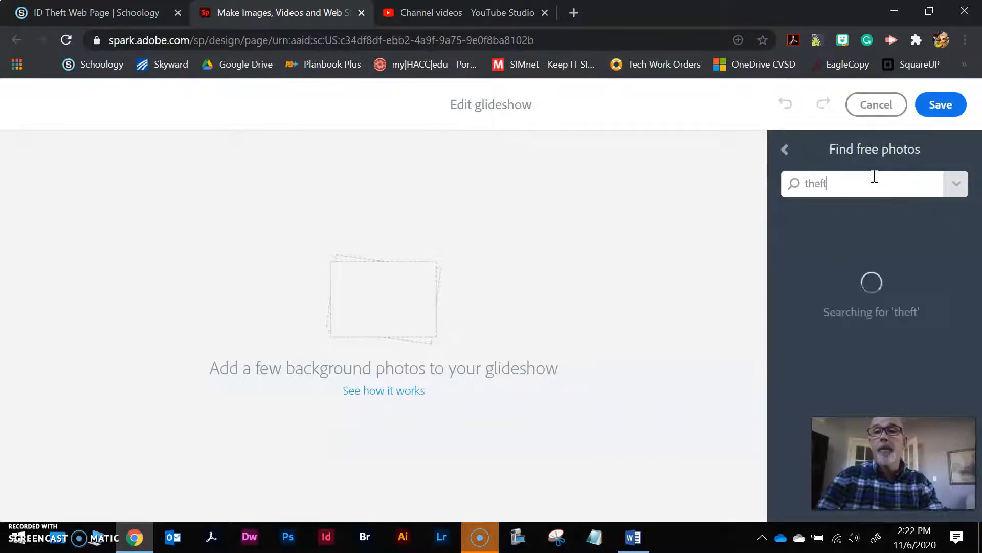
Add the THEFT poster and the sepia locker photo as the first two glideshow slides
{"action": "scroll", "coordinate": [912, 274], "scroll_direction": "down", "scroll_amount": 1}
{"action": "scroll", "coordinate": [913, 274], "scroll_direction": "down", "scroll_amount": 4}
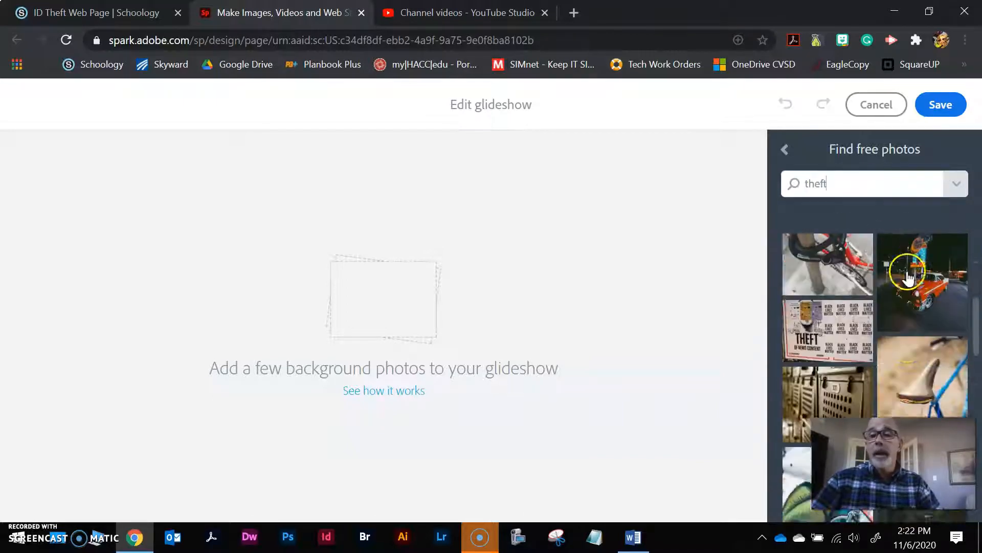
{"action": "scroll", "coordinate": [881, 352], "scroll_direction": "down", "scroll_amount": 3}
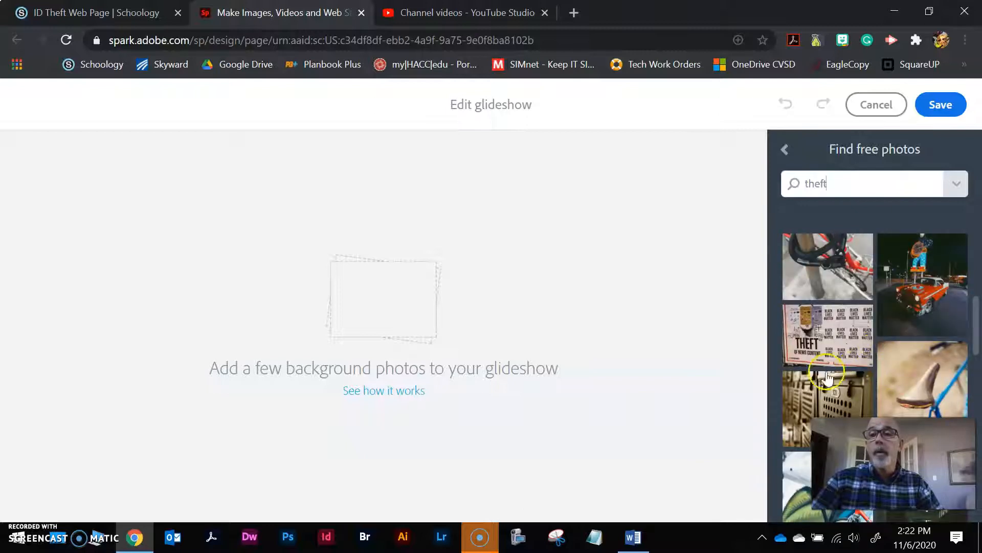
{"action": "scroll", "coordinate": [951, 340], "scroll_direction": "down", "scroll_amount": 3}
{"action": "scroll", "coordinate": [952, 340], "scroll_direction": "down", "scroll_amount": 10}
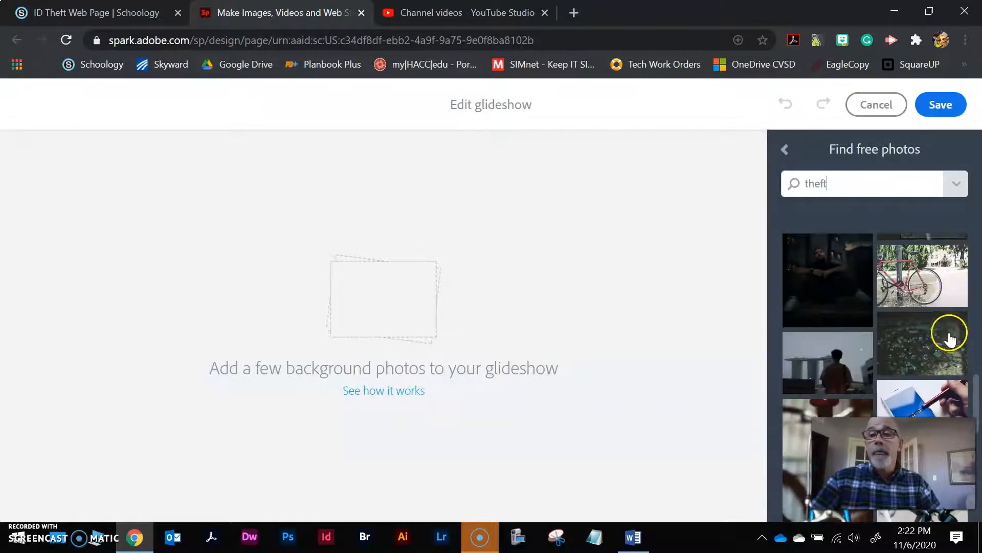
{"action": "scroll", "coordinate": [944, 342], "scroll_direction": "down", "scroll_amount": 10}
{"action": "scroll", "coordinate": [937, 347], "scroll_direction": "down", "scroll_amount": 8}
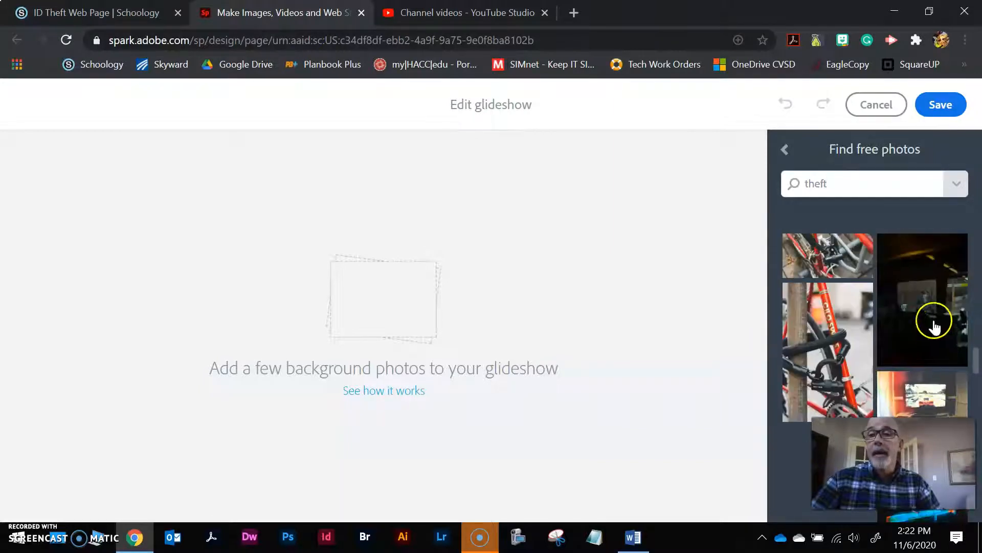
{"action": "scroll", "coordinate": [930, 301], "scroll_direction": "down", "scroll_amount": 3}
{"action": "scroll", "coordinate": [929, 301], "scroll_direction": "up", "scroll_amount": 3}
{"action": "left_click_drag", "start_coordinate": [829, 337], "coordinate": [612, 313]}
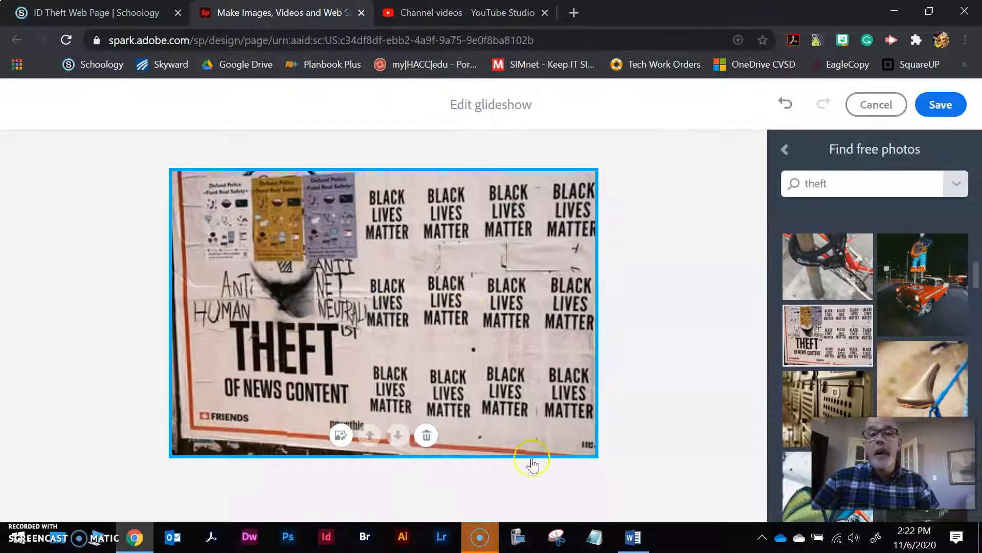
{"action": "left_click", "coordinate": [812, 398]}
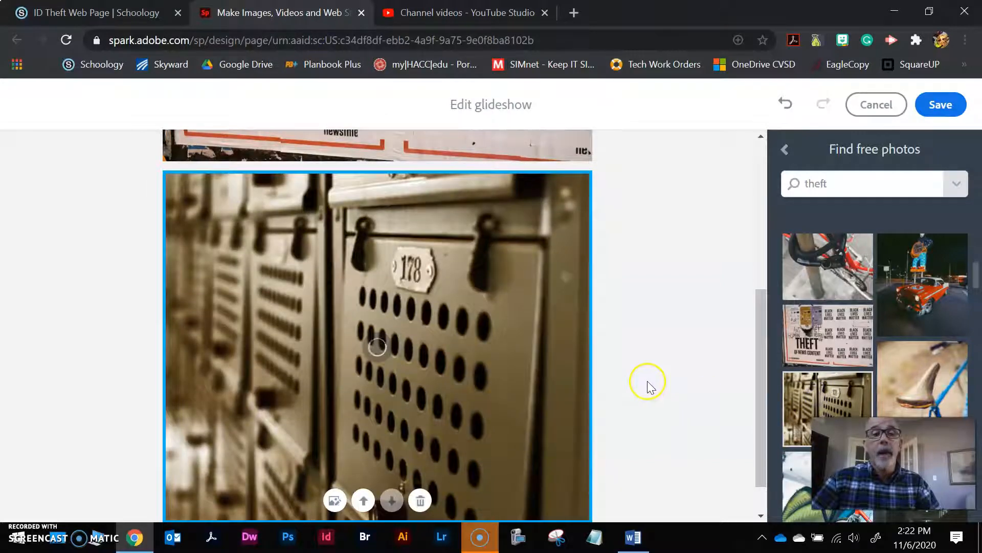
{"action": "left_click_drag", "start_coordinate": [855, 184], "coordinate": [772, 186]}
Search 'computer hack' and add the headphone hacker and laptop-lit man photos as slides
{"action": "type", "text": "computer hack"}
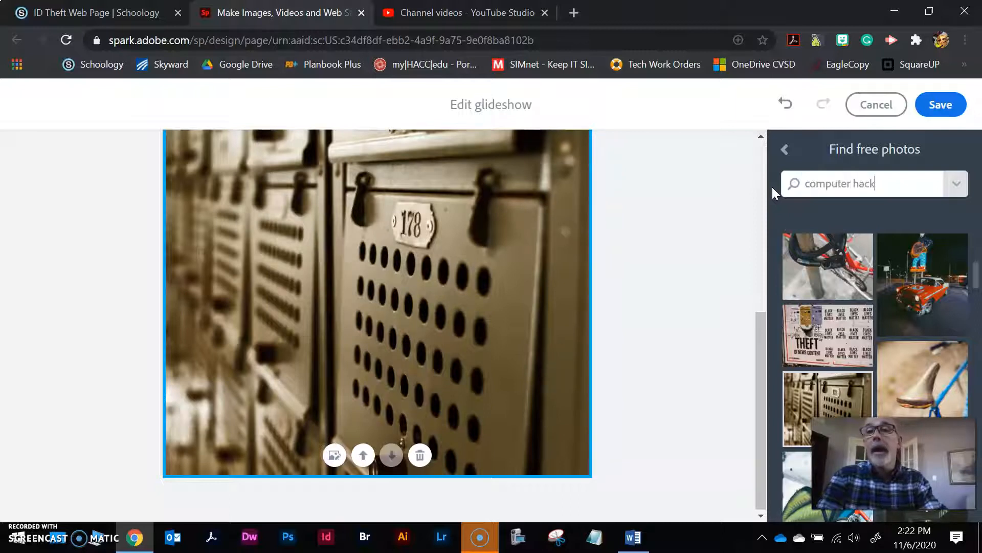
{"action": "key", "text": "Return"}
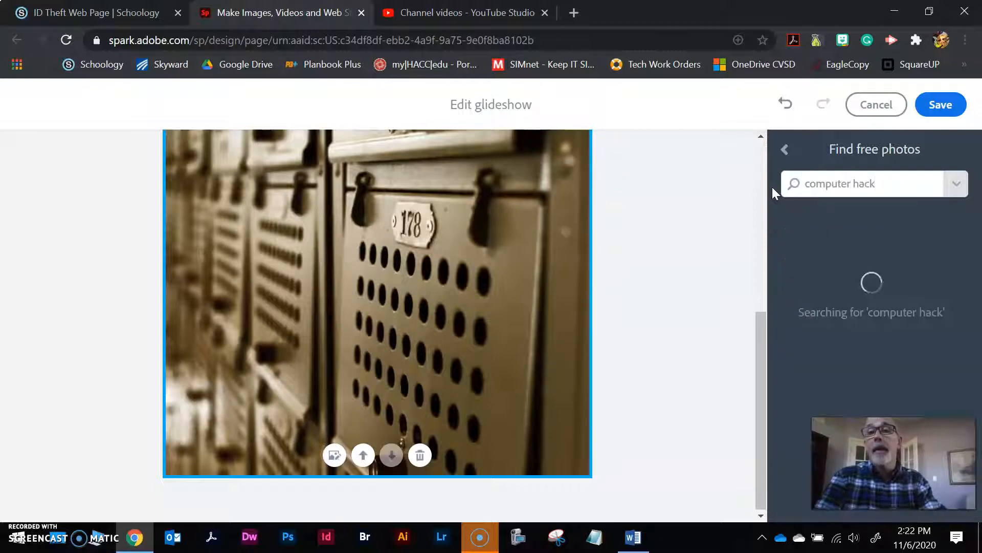
{"action": "scroll", "coordinate": [894, 349], "scroll_direction": "down", "scroll_amount": 2}
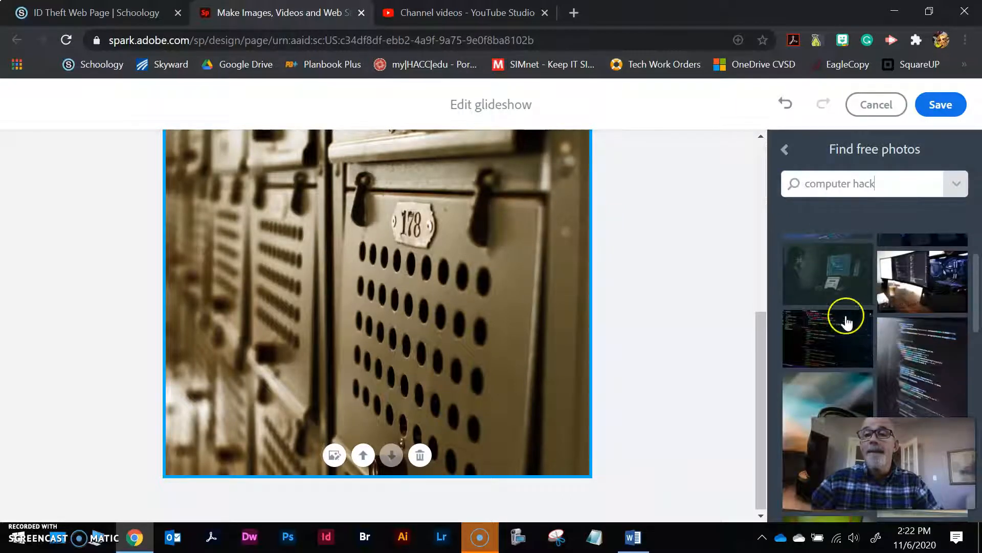
{"action": "left_click", "coordinate": [836, 285]}
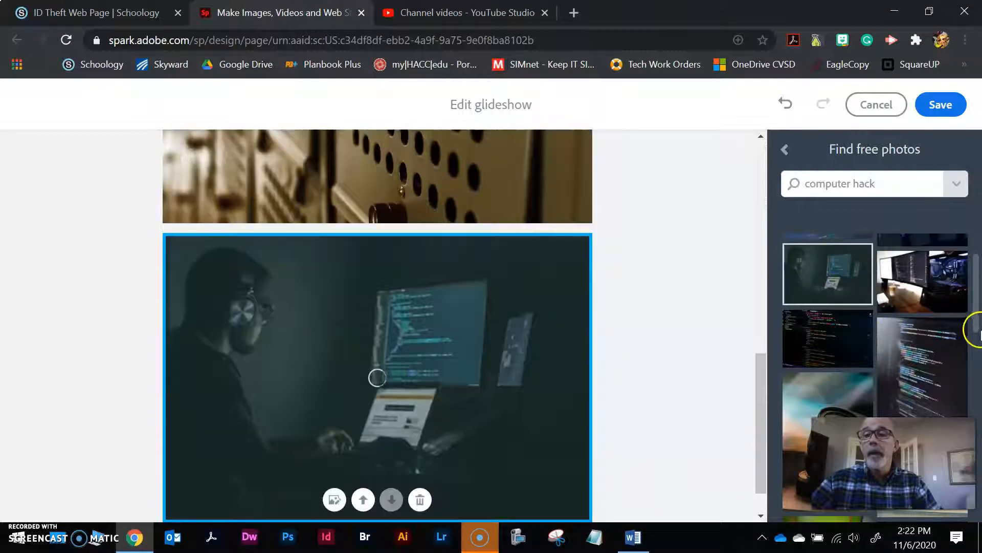
{"action": "left_click_drag", "start_coordinate": [971, 313], "coordinate": [966, 390]}
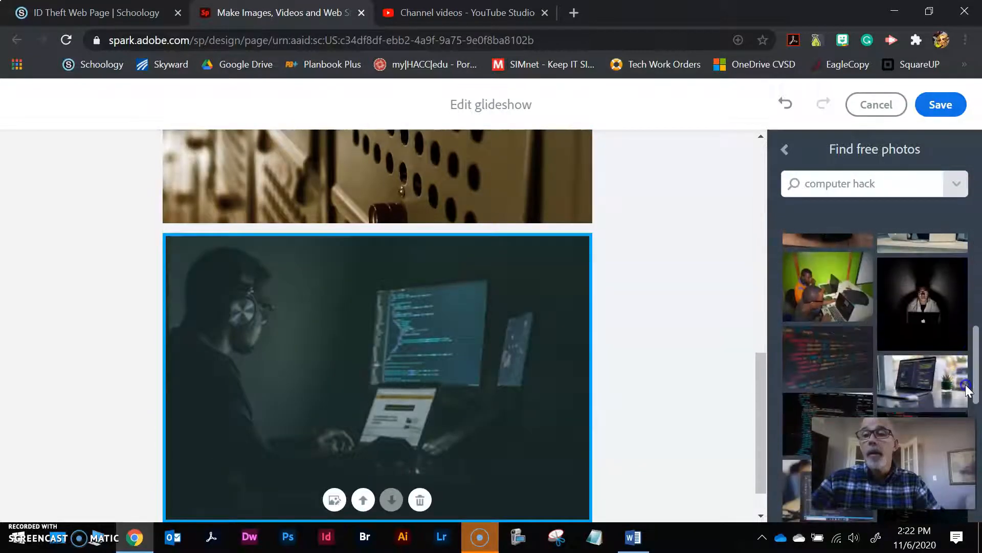
{"action": "left_click", "coordinate": [924, 310]}
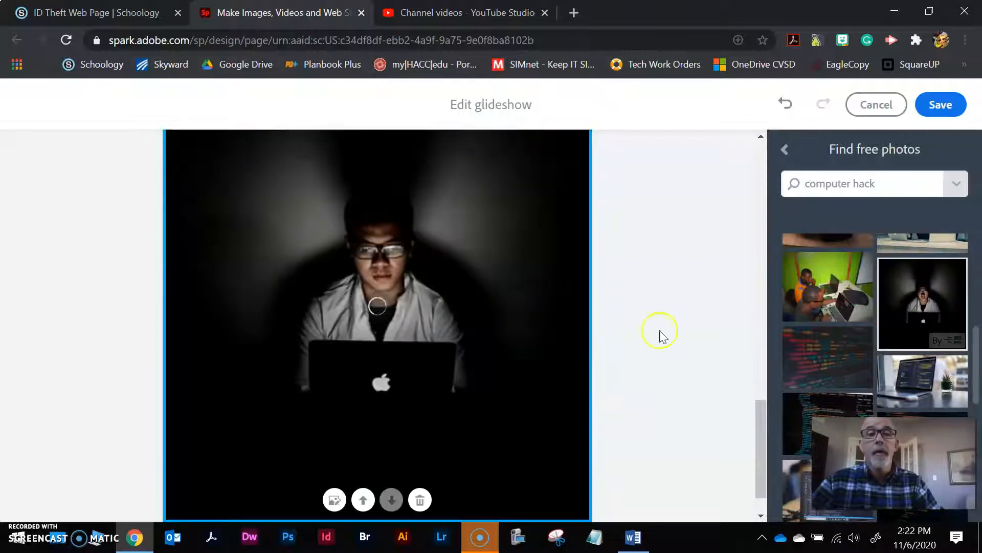
{"action": "scroll", "coordinate": [590, 409], "scroll_direction": "up", "scroll_amount": 3}
{"action": "scroll", "coordinate": [590, 399], "scroll_direction": "up", "scroll_amount": 15}
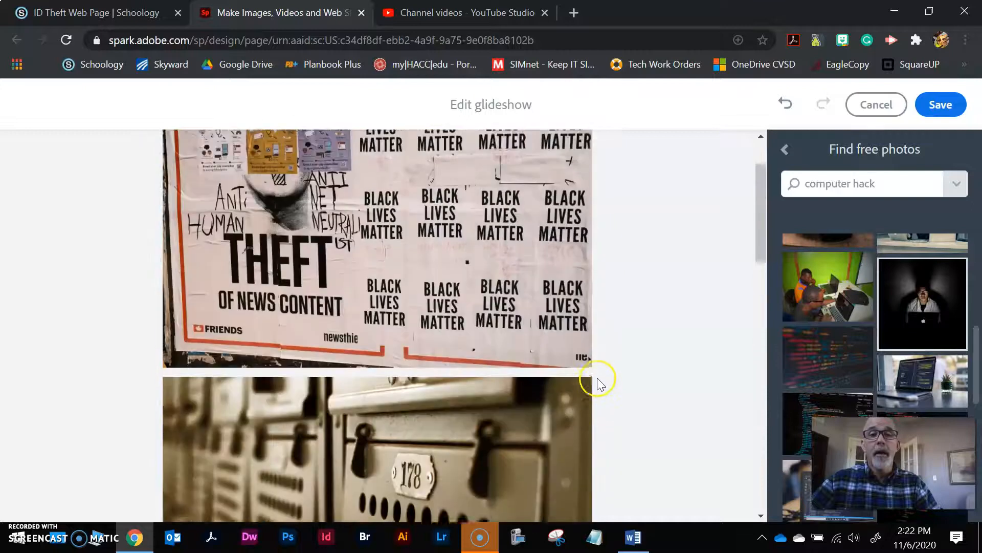
{"action": "scroll", "coordinate": [596, 359], "scroll_direction": "down", "scroll_amount": 5}
{"action": "scroll", "coordinate": [593, 352], "scroll_direction": "down", "scroll_amount": 10}
{"action": "scroll", "coordinate": [596, 348], "scroll_direction": "up", "scroll_amount": 15}
{"action": "scroll", "coordinate": [603, 307], "scroll_direction": "up", "scroll_amount": 2}
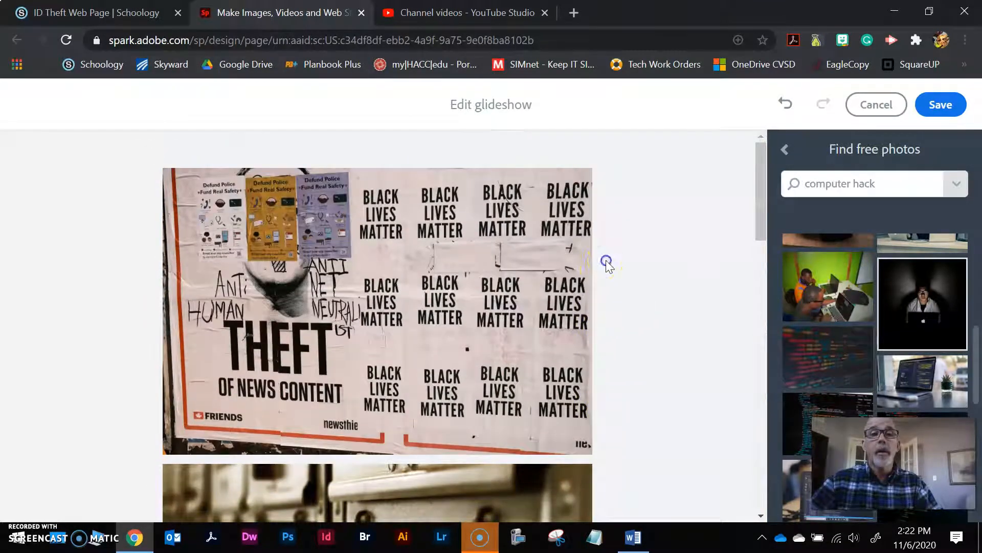
Move the THEFT poster slide later and make the headphone hacker photo the first slide
{"action": "left_click", "coordinate": [553, 265]}
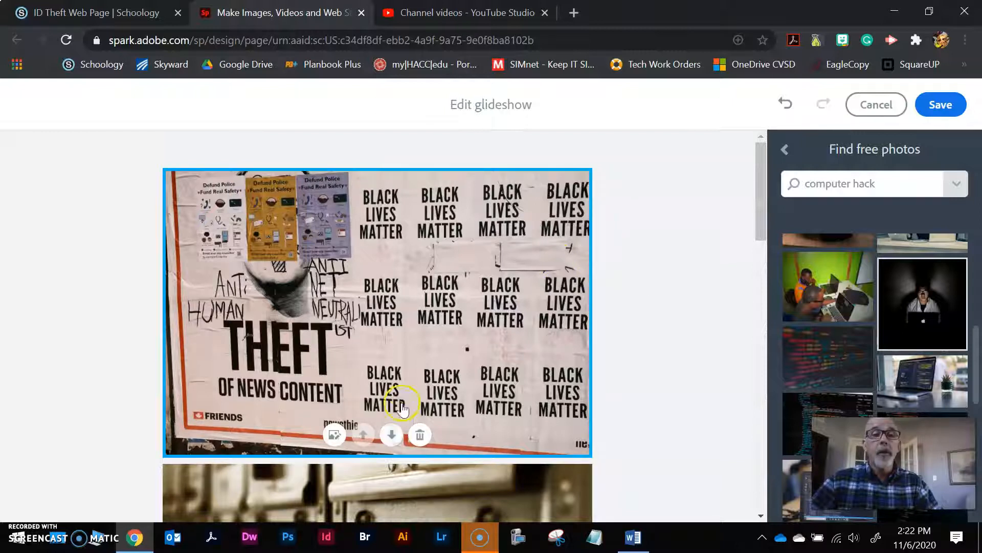
{"action": "left_click", "coordinate": [392, 435]}
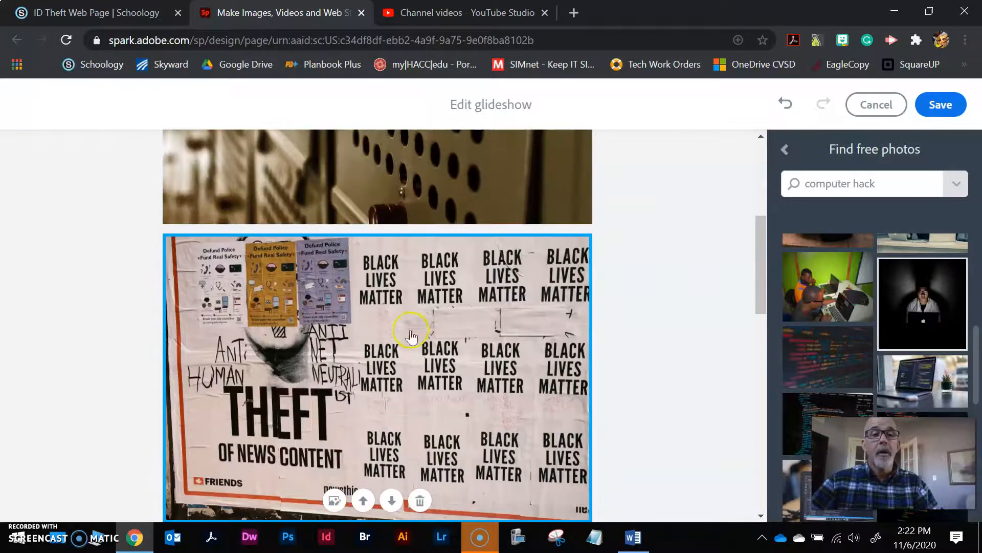
{"action": "scroll", "coordinate": [407, 379], "scroll_direction": "up", "scroll_amount": 2}
{"action": "scroll", "coordinate": [407, 389], "scroll_direction": "down", "scroll_amount": 8}
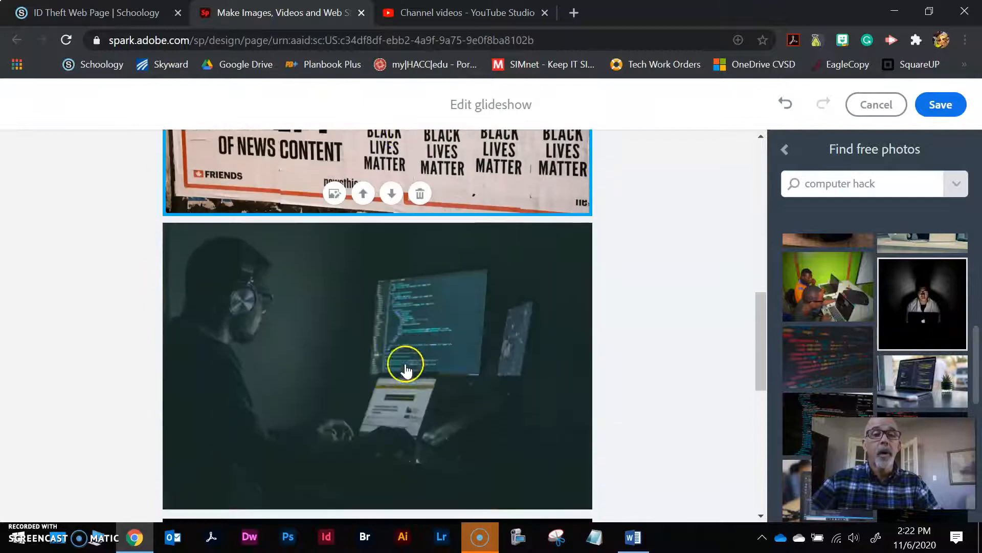
{"action": "left_click", "coordinate": [418, 385]}
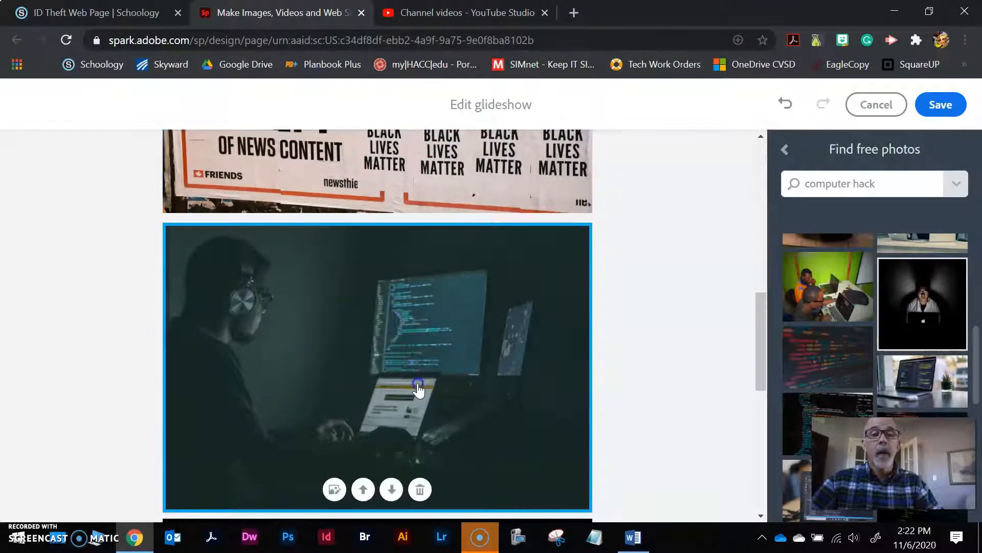
{"action": "left_click", "coordinate": [363, 487]}
{"action": "left_click", "coordinate": [364, 490]}
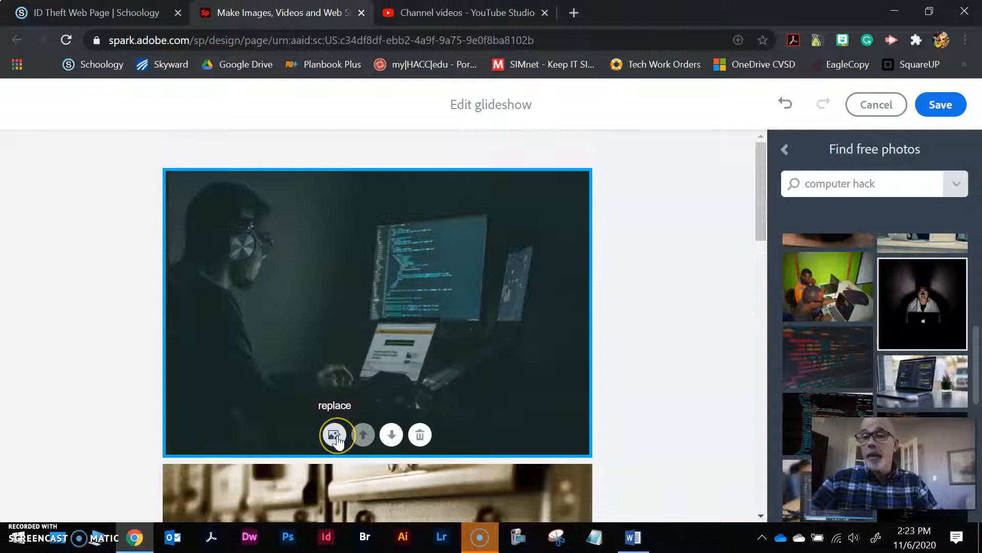
Replace the locker photo slide with the green-wall photo of two men at laptops
{"action": "scroll", "coordinate": [660, 358], "scroll_direction": "down", "scroll_amount": 8}
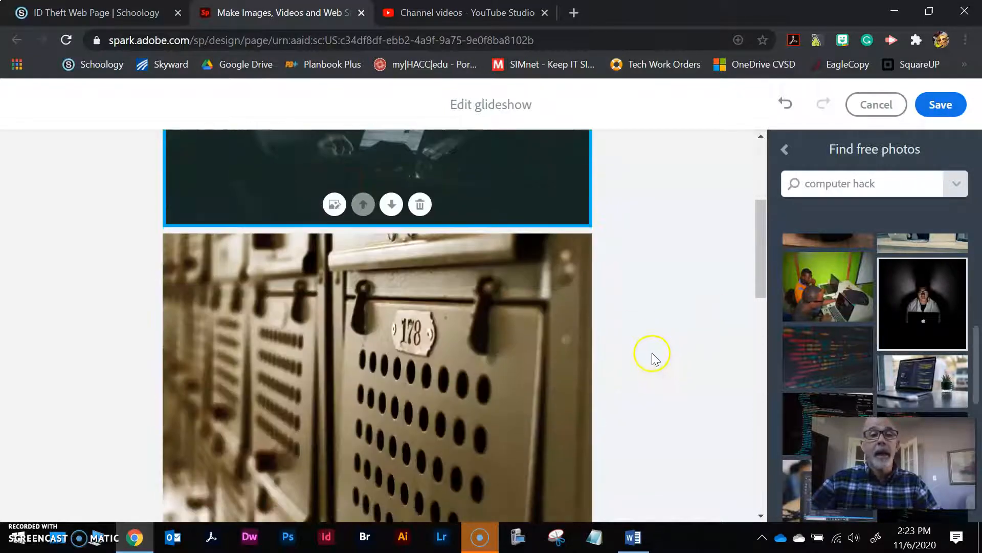
{"action": "scroll", "coordinate": [449, 266], "scroll_direction": "up", "scroll_amount": 3}
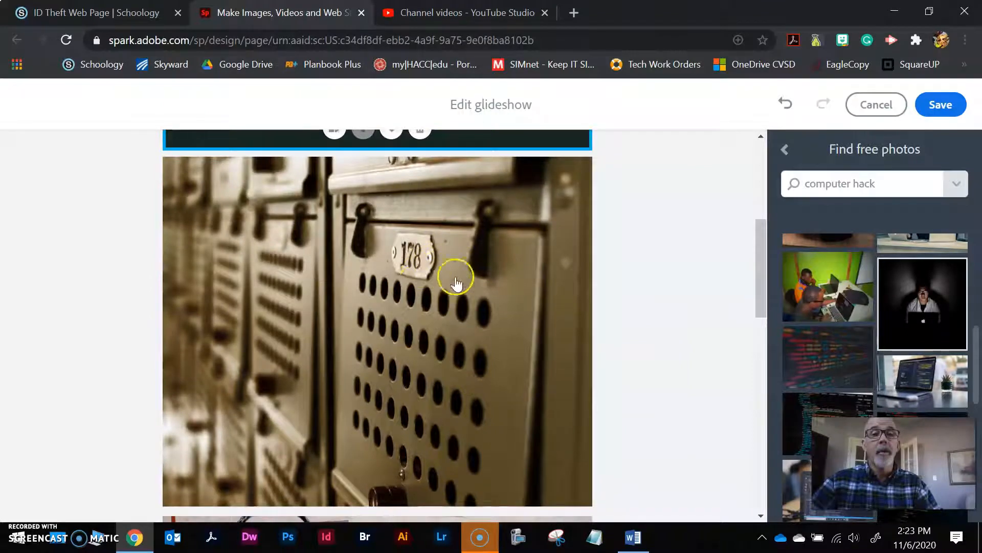
{"action": "left_click", "coordinate": [384, 287]}
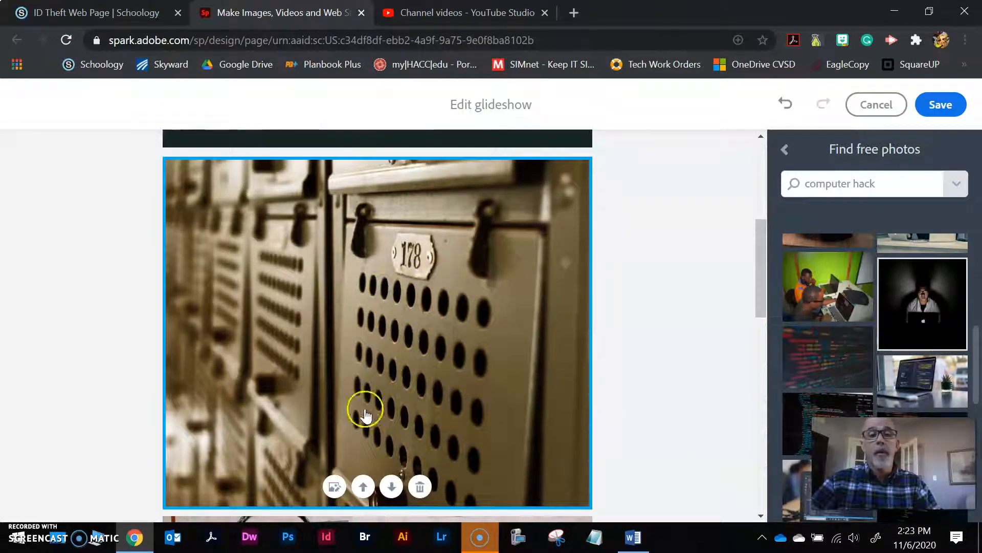
{"action": "left_click", "coordinate": [334, 486]}
{"action": "left_click_drag", "start_coordinate": [807, 283], "coordinate": [381, 352]}
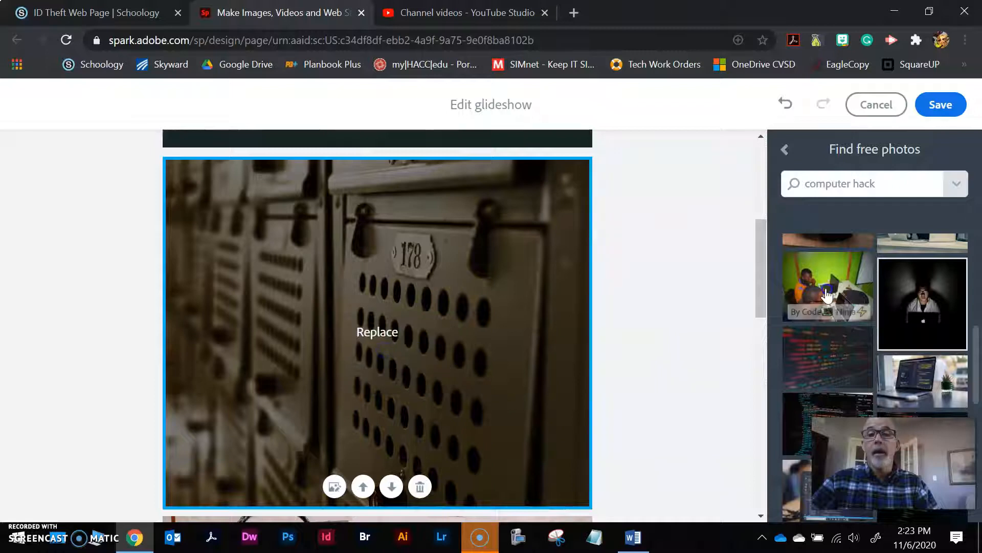
{"action": "left_click", "coordinate": [827, 296]}
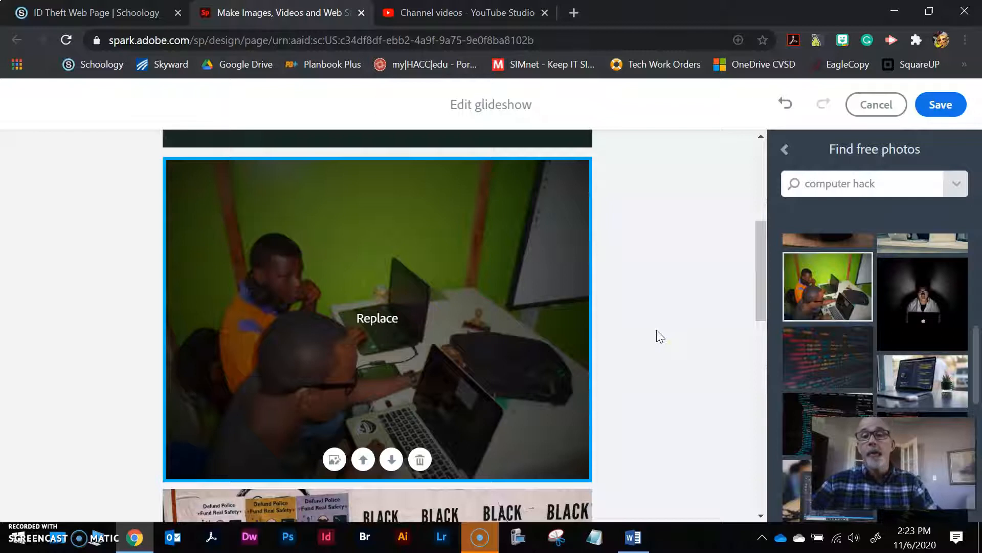
Add the laptop-with-plant code photo as a new glideshow slide
{"action": "scroll", "coordinate": [608, 303], "scroll_direction": "down", "scroll_amount": 3}
{"action": "scroll", "coordinate": [609, 303], "scroll_direction": "down", "scroll_amount": 1}
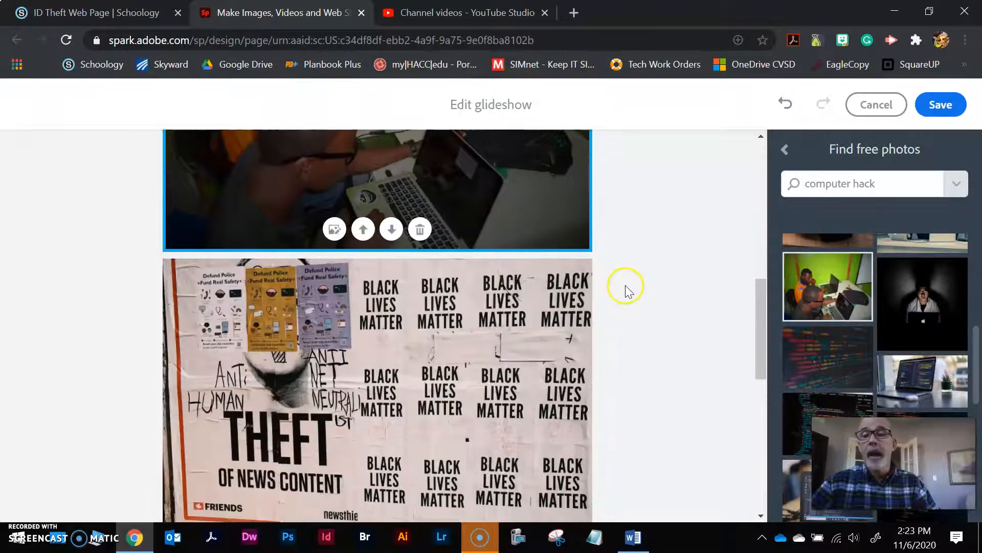
{"action": "scroll", "coordinate": [625, 280], "scroll_direction": "down", "scroll_amount": 8}
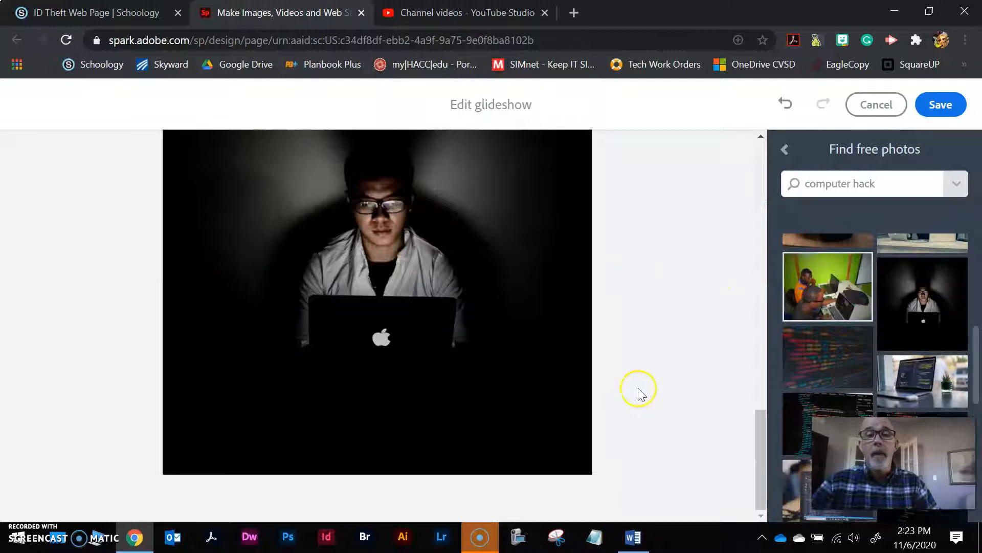
{"action": "left_click", "coordinate": [944, 389]}
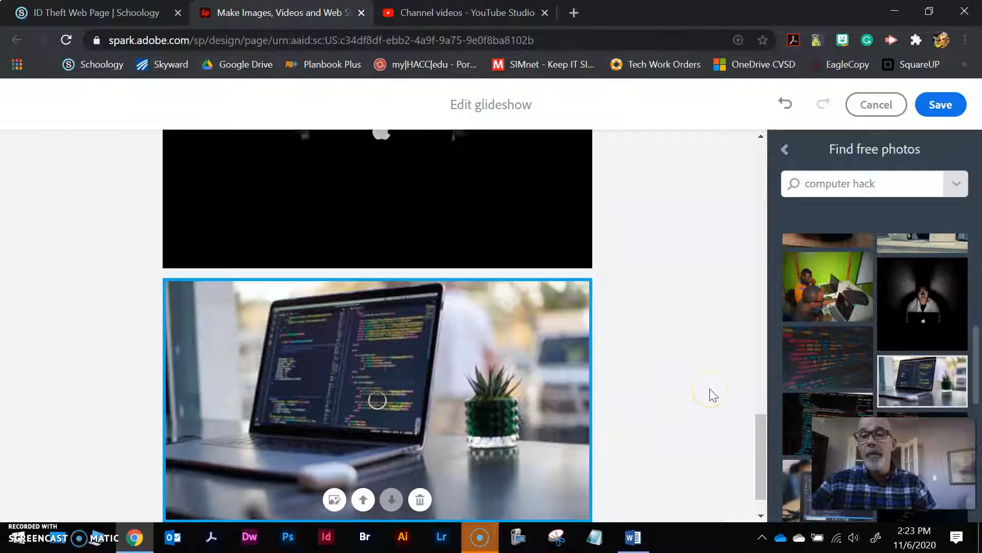
{"action": "left_click", "coordinate": [947, 104]}
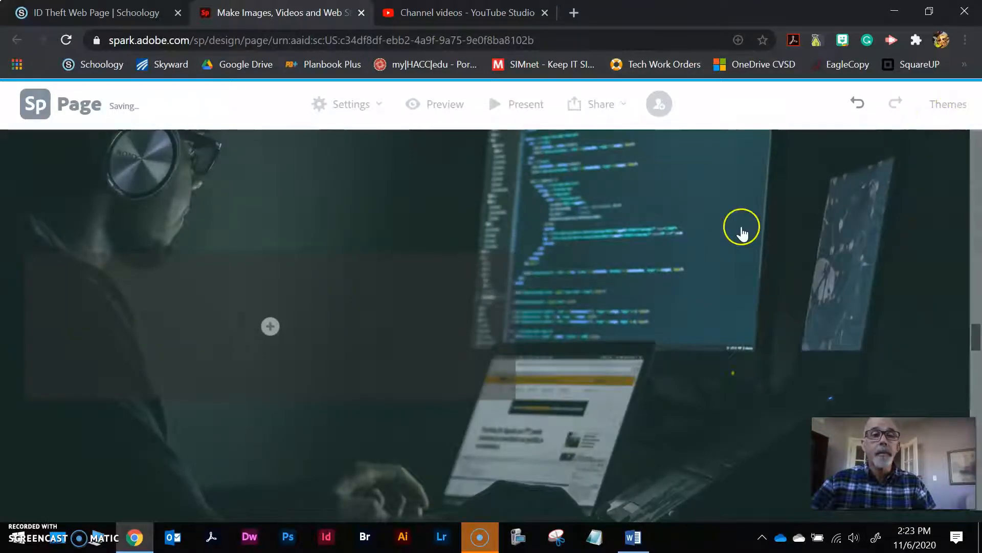
{"action": "scroll", "coordinate": [819, 286], "scroll_direction": "up", "scroll_amount": 15}
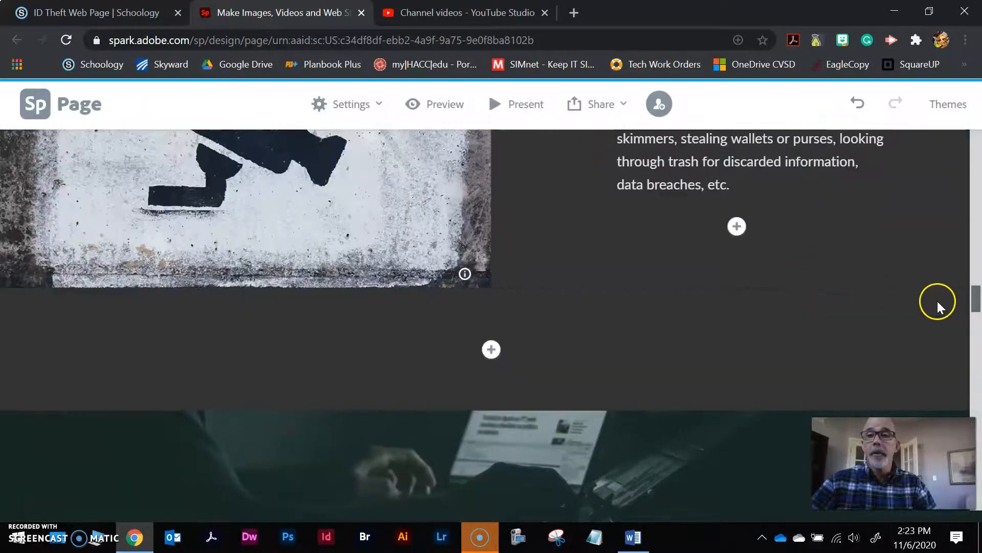
{"action": "scroll", "coordinate": [819, 266], "scroll_direction": "up", "scroll_amount": 5}
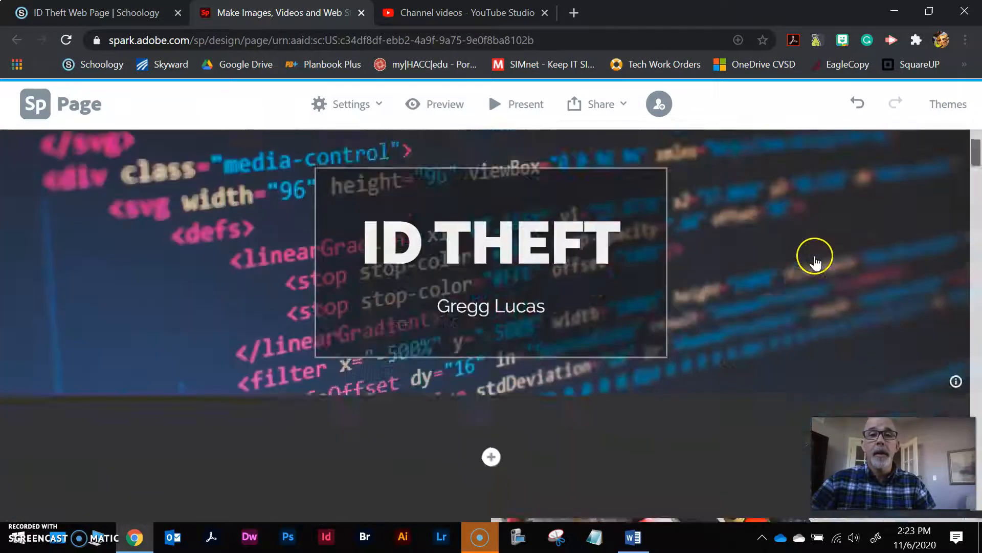
{"action": "scroll", "coordinate": [768, 253], "scroll_direction": "down", "scroll_amount": 5}
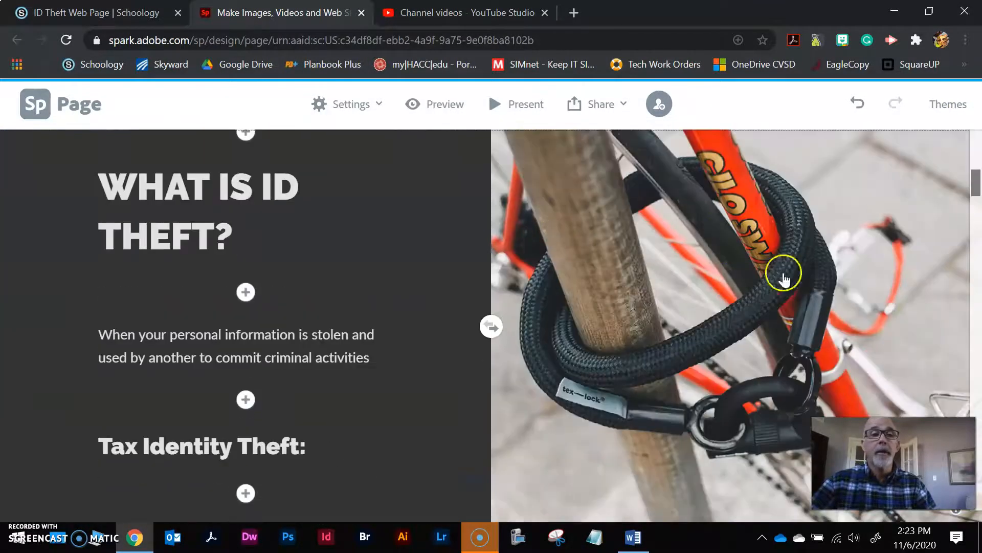
{"action": "scroll", "coordinate": [477, 255], "scroll_direction": "down", "scroll_amount": 10}
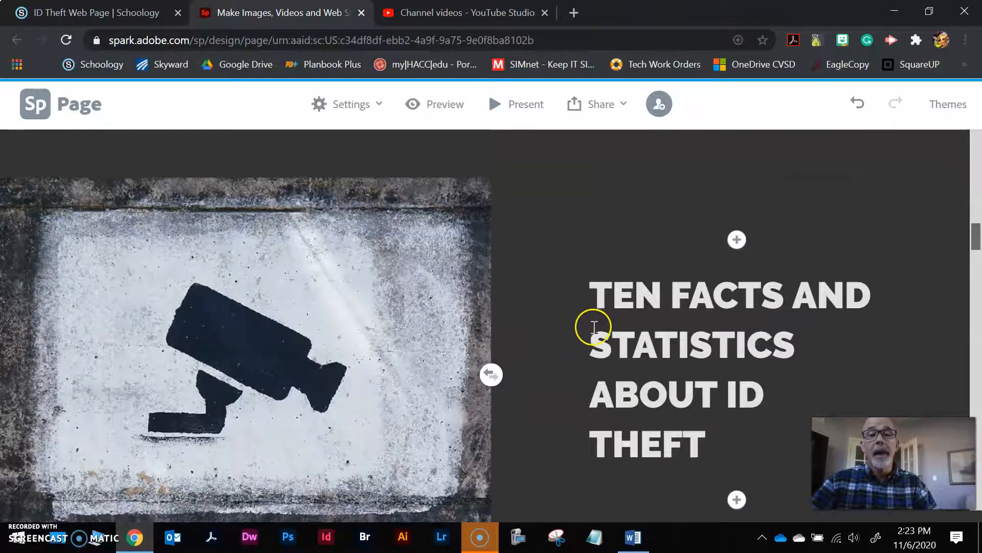
{"action": "scroll", "coordinate": [593, 327], "scroll_direction": "down", "scroll_amount": 10}
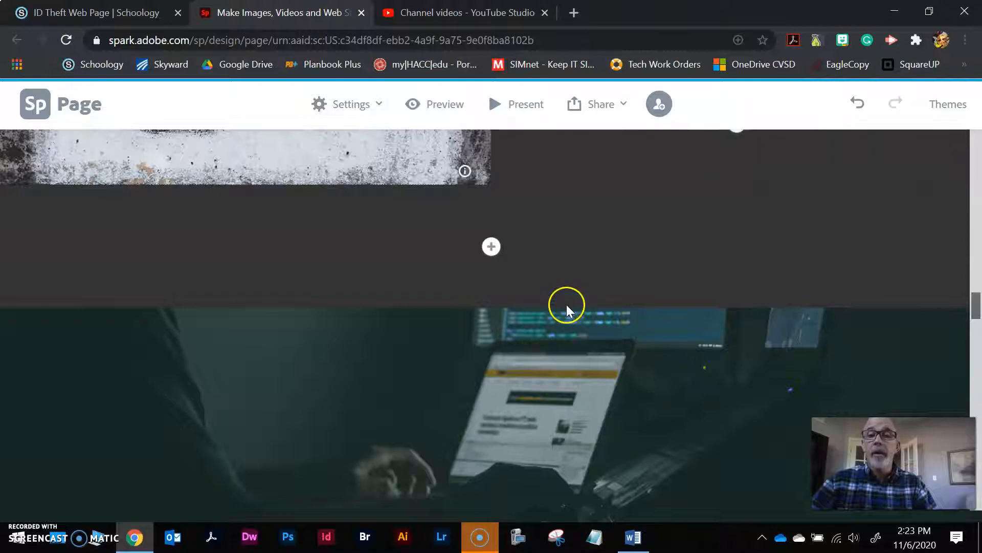
{"action": "scroll", "coordinate": [567, 305], "scroll_direction": "down", "scroll_amount": 3}
{"action": "scroll", "coordinate": [566, 305], "scroll_direction": "down", "scroll_amount": 2}
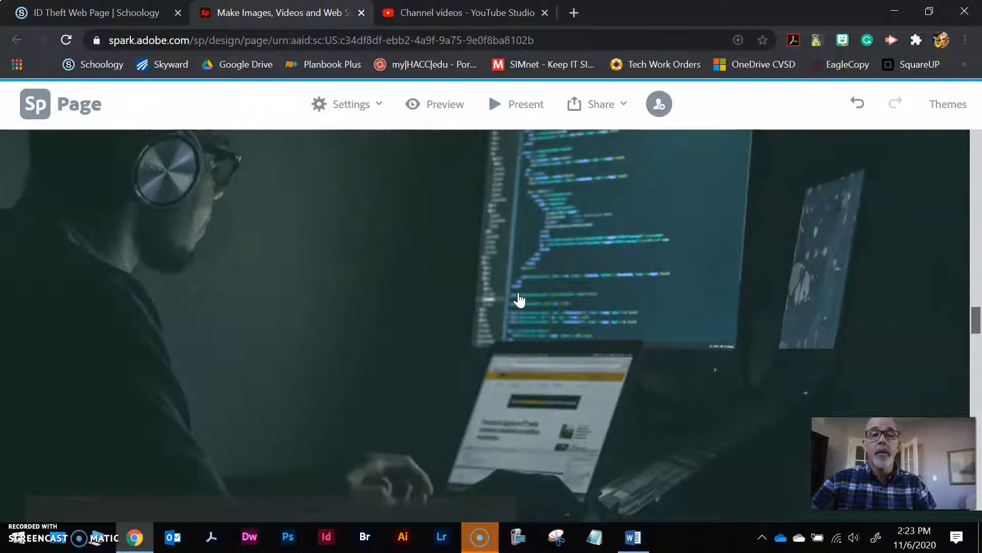
{"action": "scroll", "coordinate": [520, 300], "scroll_direction": "down", "scroll_amount": 1}
{"action": "scroll", "coordinate": [519, 301], "scroll_direction": "down", "scroll_amount": 2}
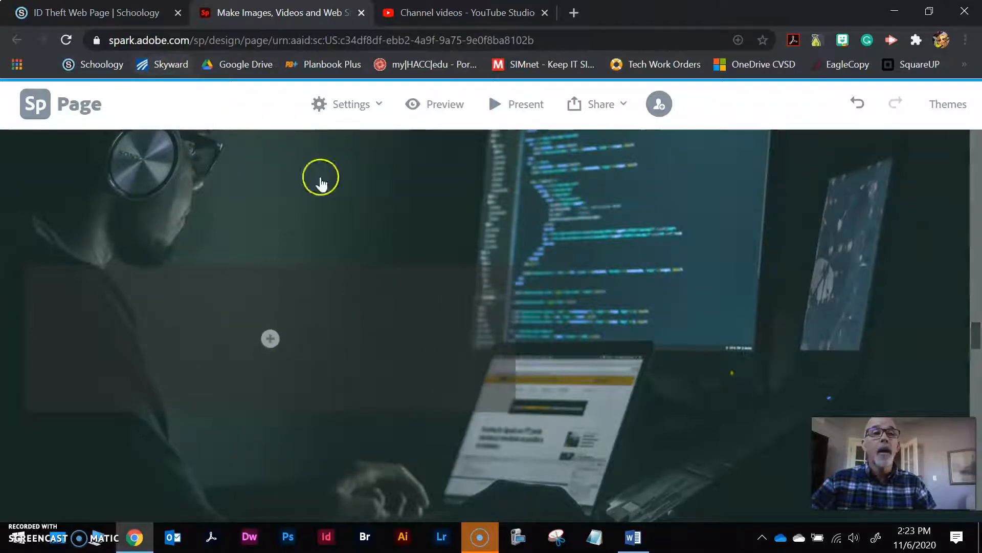
{"action": "left_click", "coordinate": [136, 15]}
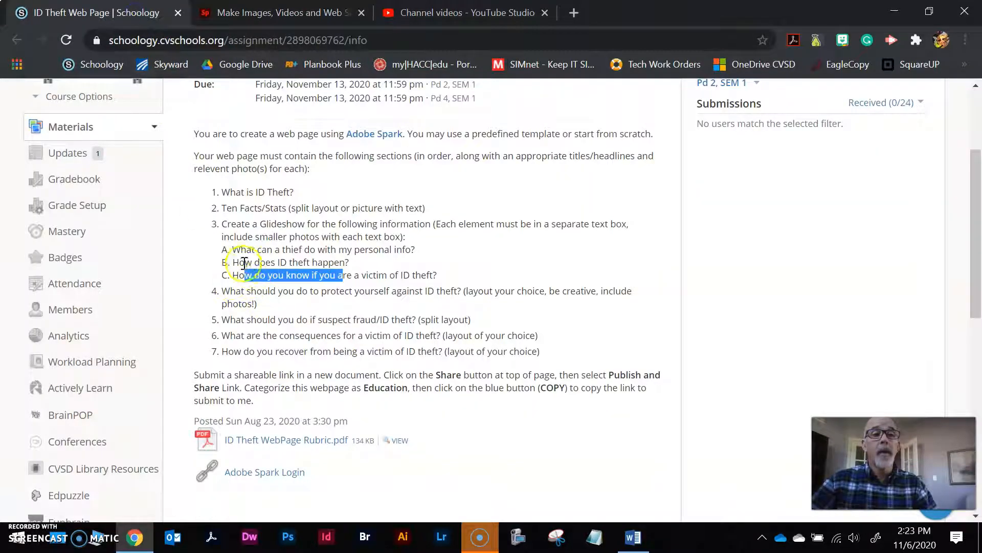
{"action": "left_click_drag", "start_coordinate": [237, 251], "coordinate": [399, 251]}
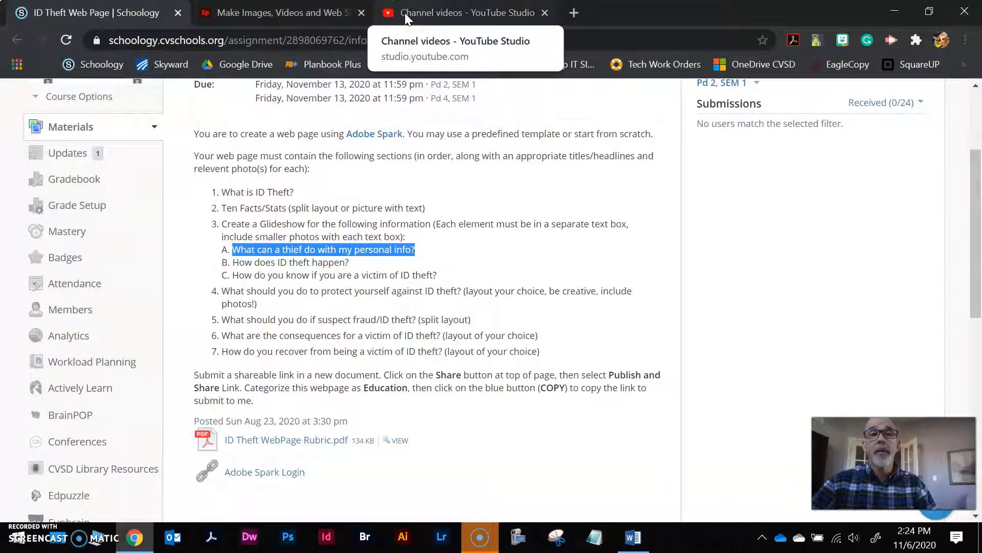
{"action": "left_click", "coordinate": [335, 12]}
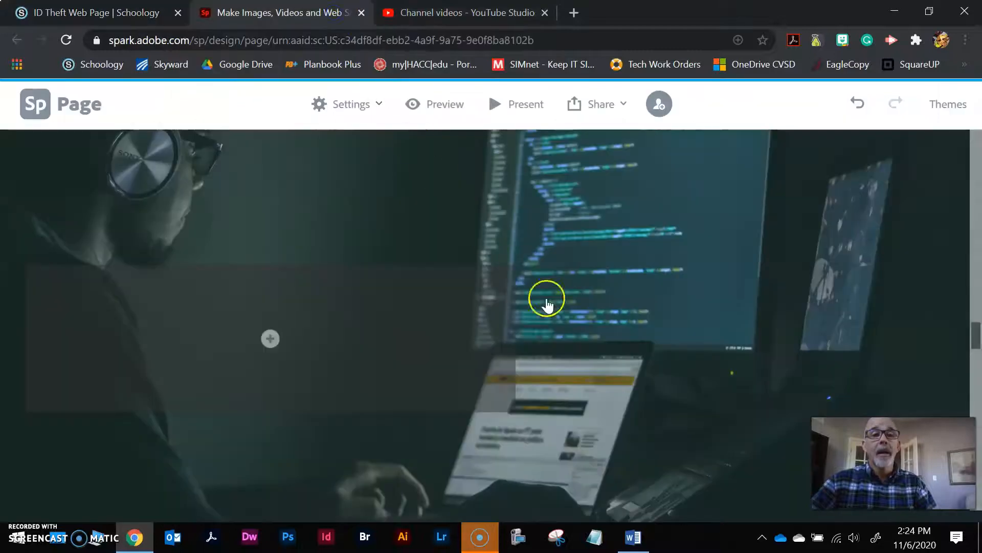
Select the Black Lives Matter glideshow photo to show its Edit photos, Focal point and Delete options
{"action": "scroll", "coordinate": [650, 333], "scroll_direction": "down", "scroll_amount": 3}
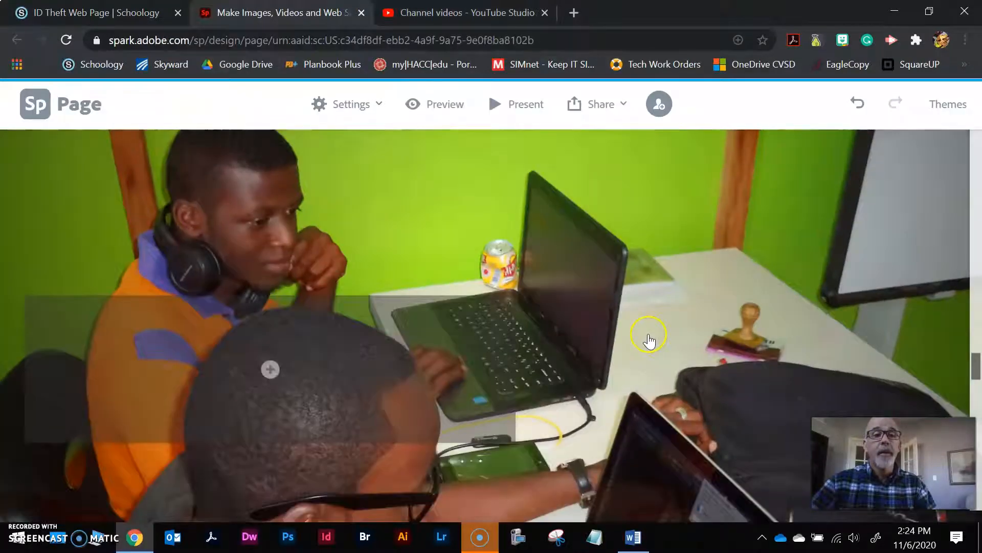
{"action": "scroll", "coordinate": [307, 376], "scroll_direction": "down", "scroll_amount": 5}
{"action": "scroll", "coordinate": [330, 384], "scroll_direction": "down", "scroll_amount": 5}
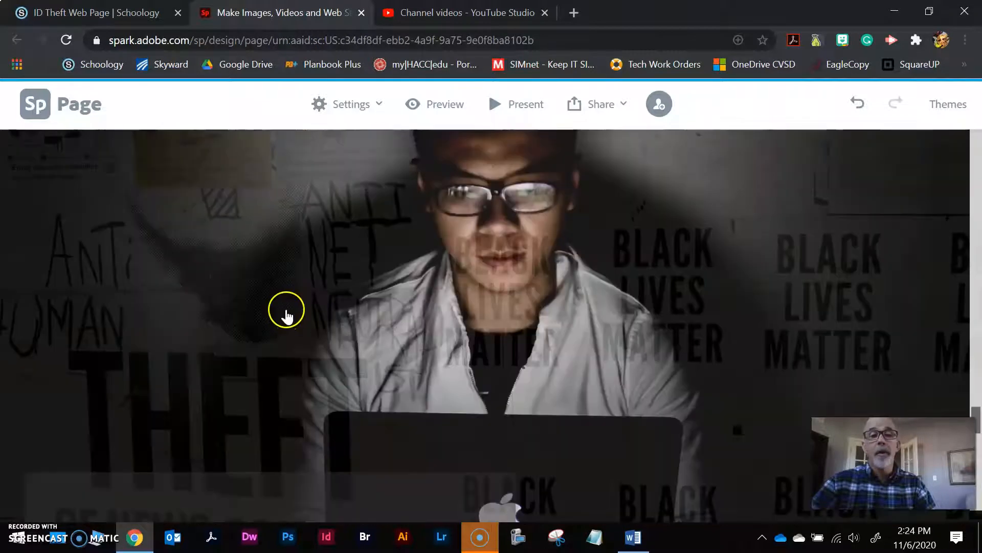
{"action": "scroll", "coordinate": [300, 320], "scroll_direction": "down", "scroll_amount": 5}
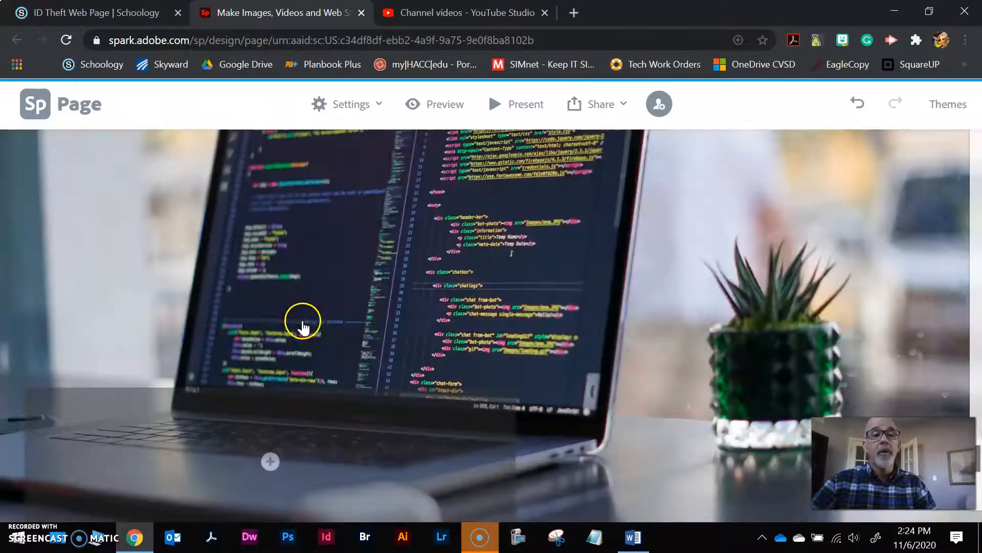
{"action": "scroll", "coordinate": [302, 330], "scroll_direction": "down", "scroll_amount": 5}
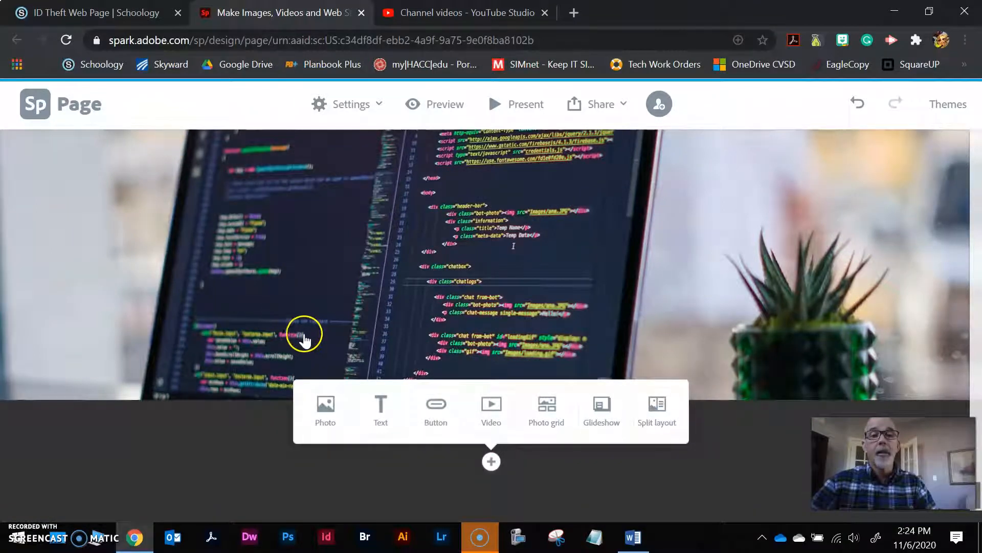
{"action": "scroll", "coordinate": [336, 330], "scroll_direction": "up", "scroll_amount": 3}
{"action": "scroll", "coordinate": [338, 325], "scroll_direction": "up", "scroll_amount": 5}
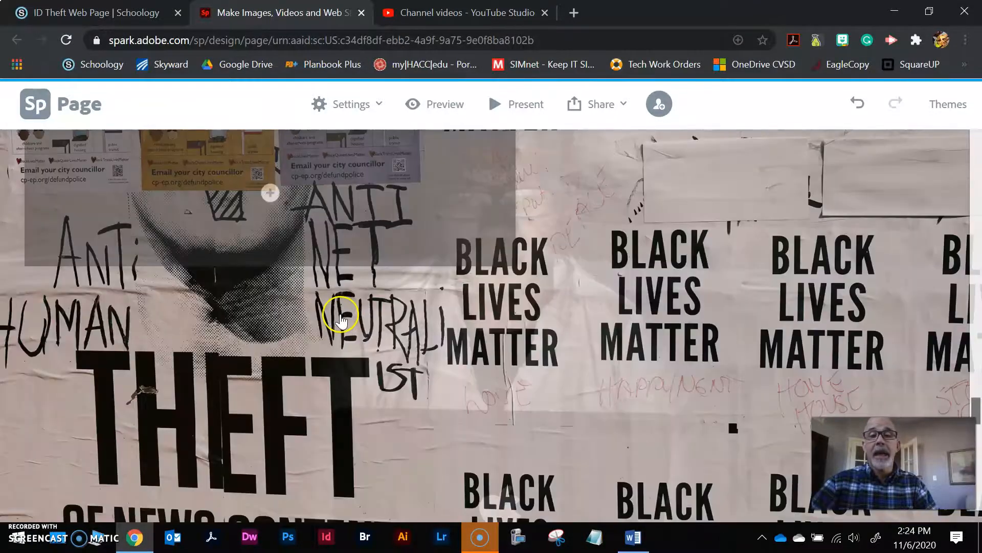
{"action": "scroll", "coordinate": [341, 317], "scroll_direction": "up", "scroll_amount": 2}
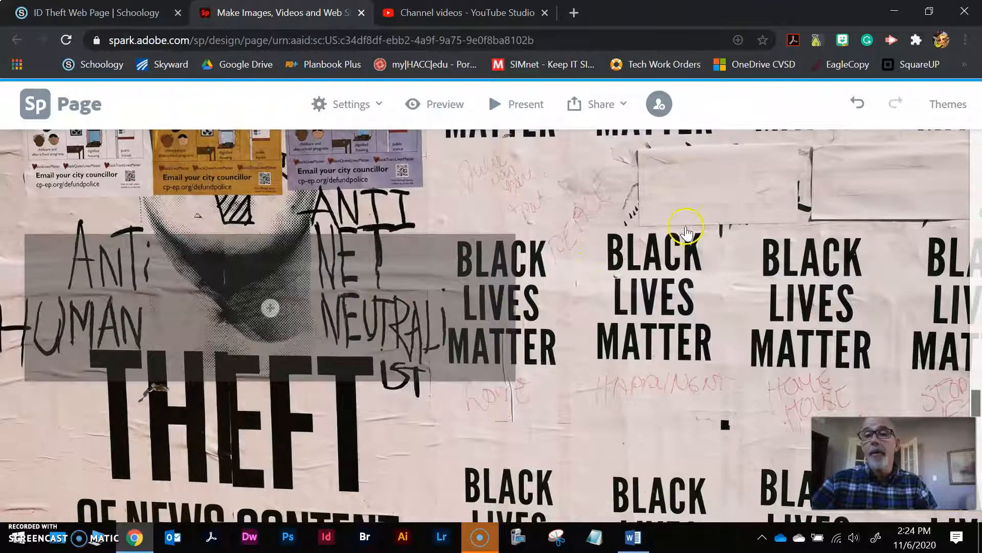
{"action": "left_click", "coordinate": [665, 233]}
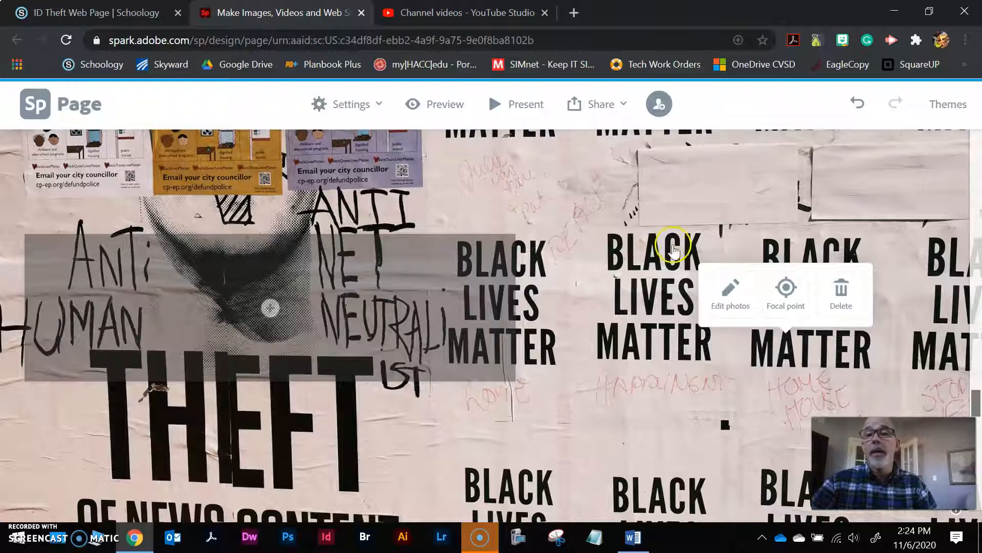
In Edit photos, delete the green classroom photo slide and save the glideshow
{"action": "left_click", "coordinate": [731, 294]}
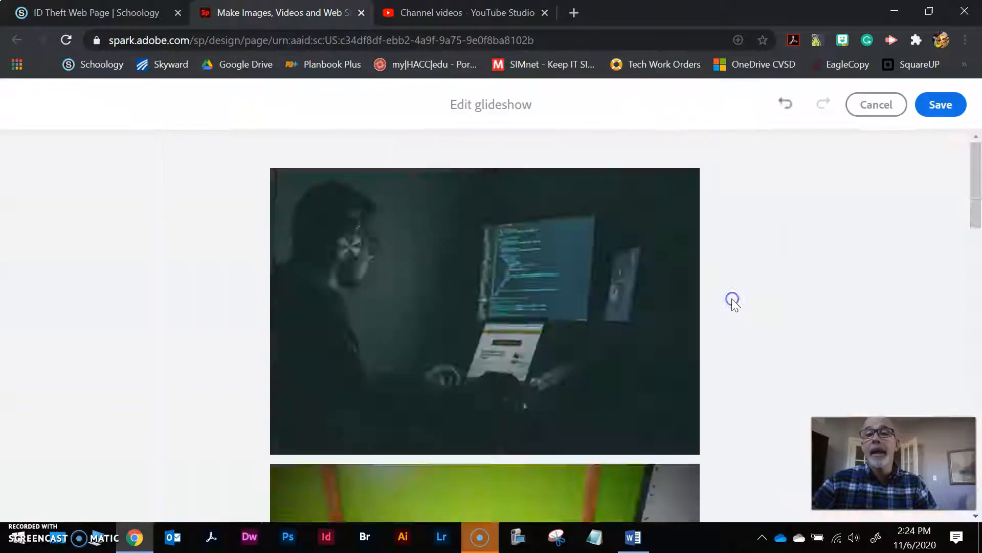
{"action": "scroll", "coordinate": [454, 253], "scroll_direction": "up", "scroll_amount": 4}
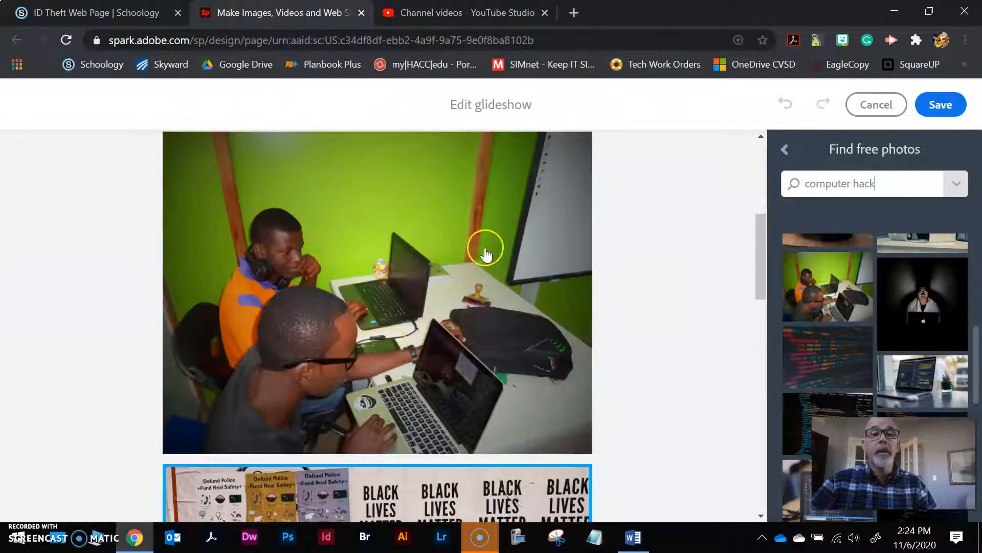
{"action": "left_click", "coordinate": [435, 236]}
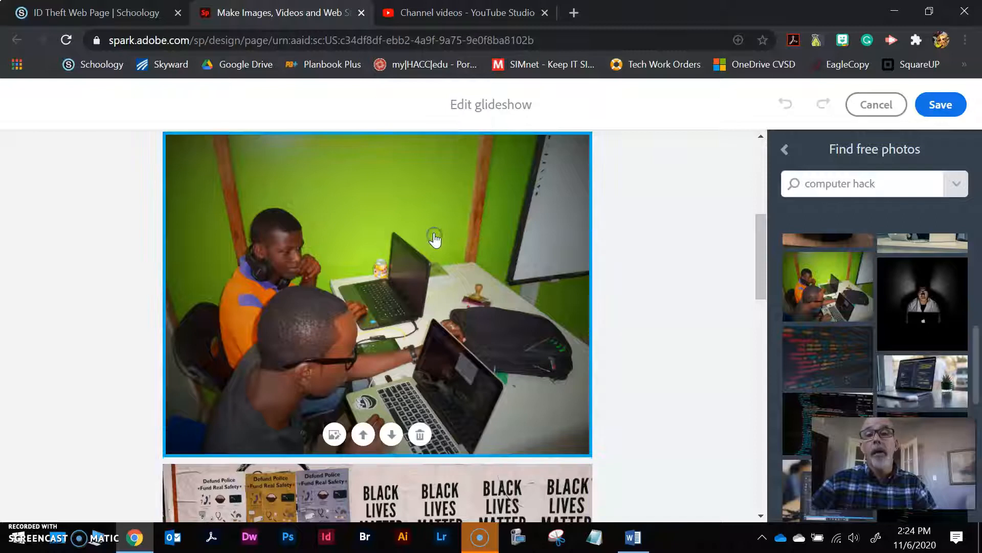
{"action": "left_click", "coordinate": [418, 435]}
{"action": "scroll", "coordinate": [450, 322], "scroll_direction": "down", "scroll_amount": 3}
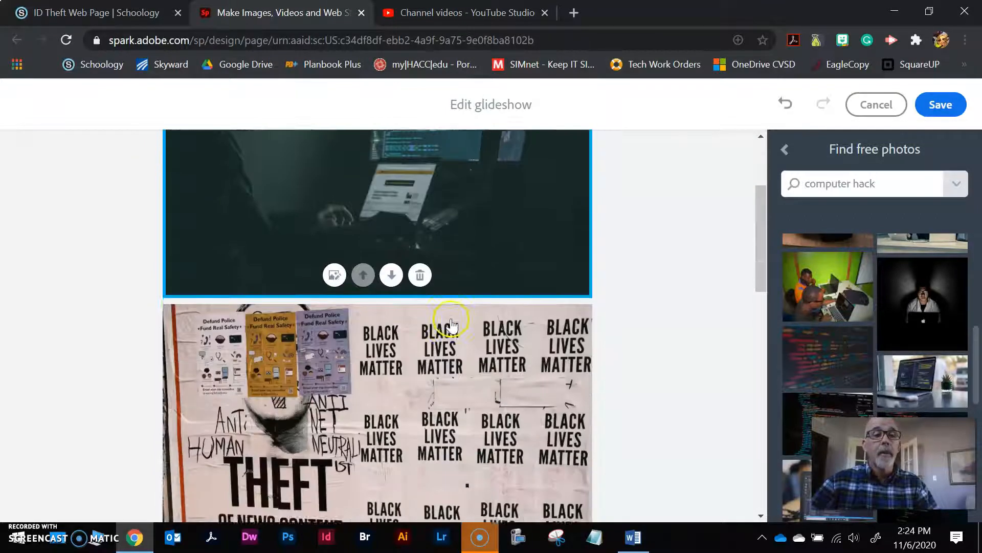
{"action": "scroll", "coordinate": [450, 324], "scroll_direction": "down", "scroll_amount": 6}
{"action": "scroll", "coordinate": [425, 430], "scroll_direction": "down", "scroll_amount": 4}
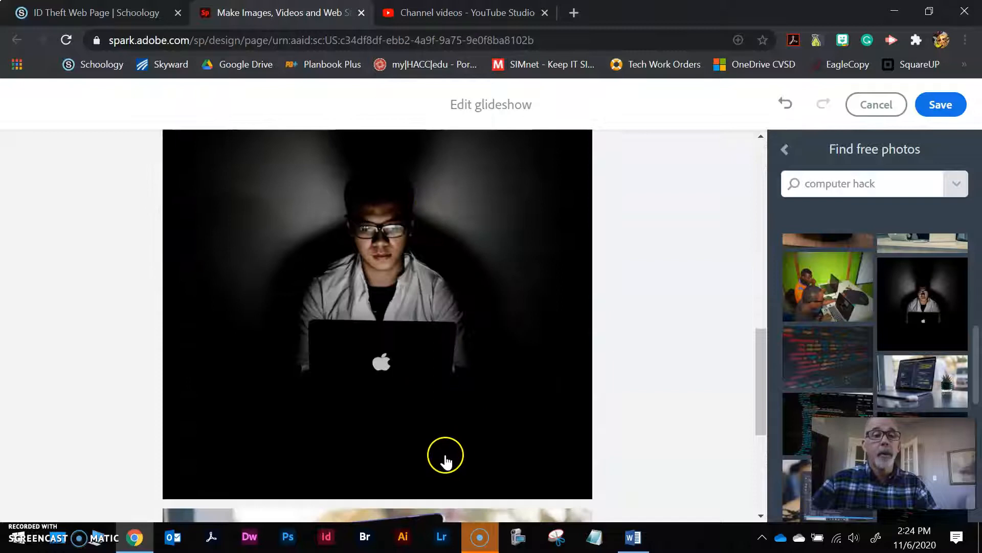
{"action": "scroll", "coordinate": [445, 459], "scroll_direction": "down", "scroll_amount": 3}
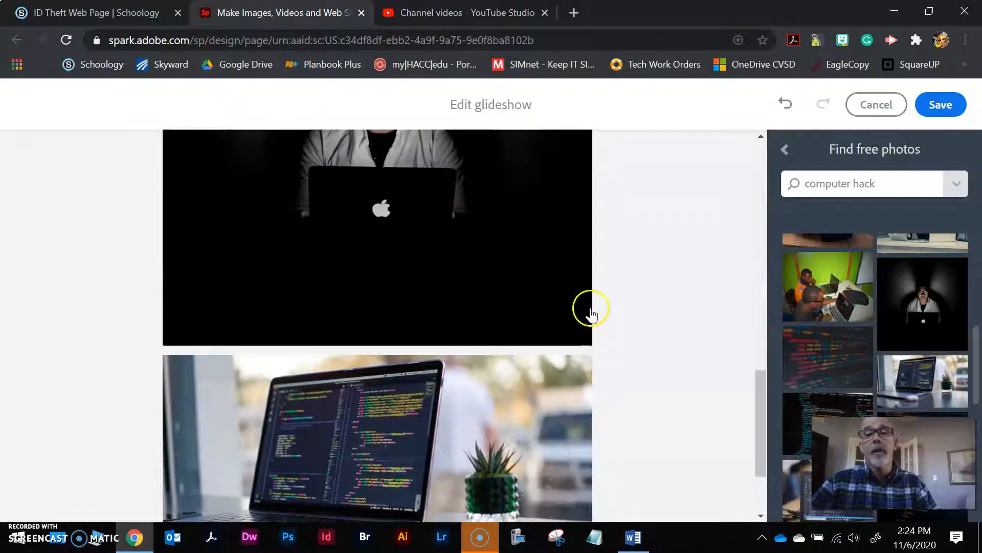
{"action": "scroll", "coordinate": [591, 312], "scroll_direction": "up", "scroll_amount": 12}
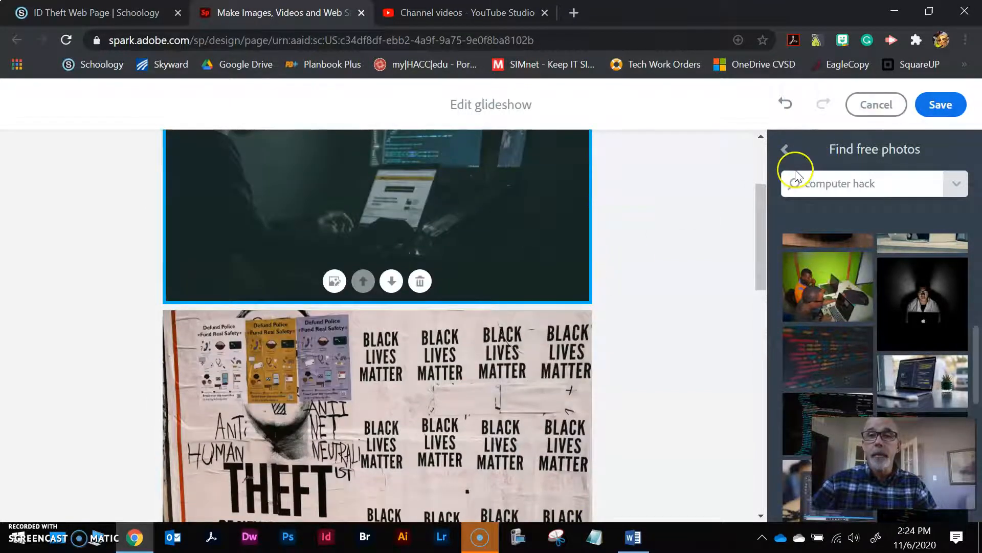
{"action": "left_click", "coordinate": [939, 105]}
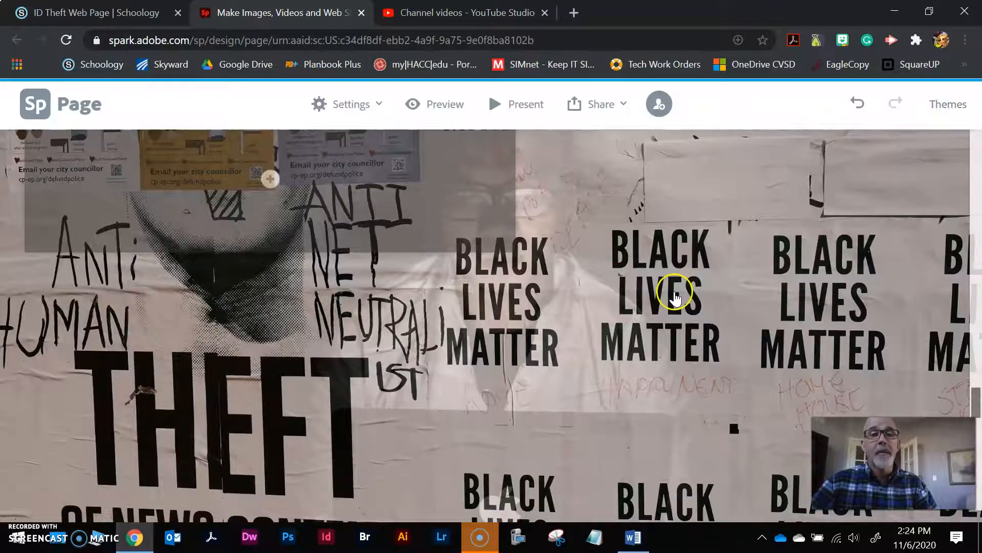
Open the first slide's Photo/Text/Button/Video add menu, then go back to the ID Theft assignment
{"action": "scroll", "coordinate": [504, 352], "scroll_direction": "up", "scroll_amount": 3}
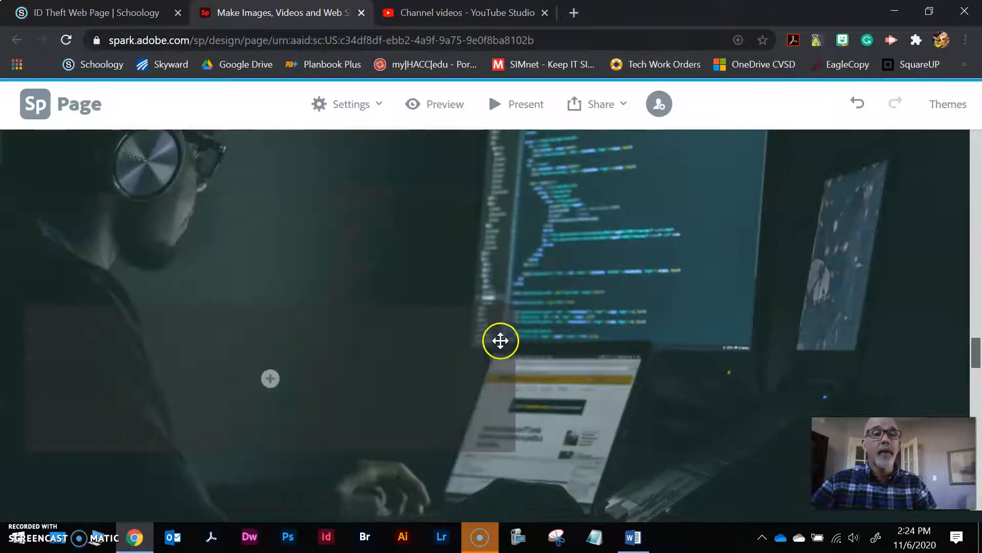
{"action": "left_click", "coordinate": [270, 379]}
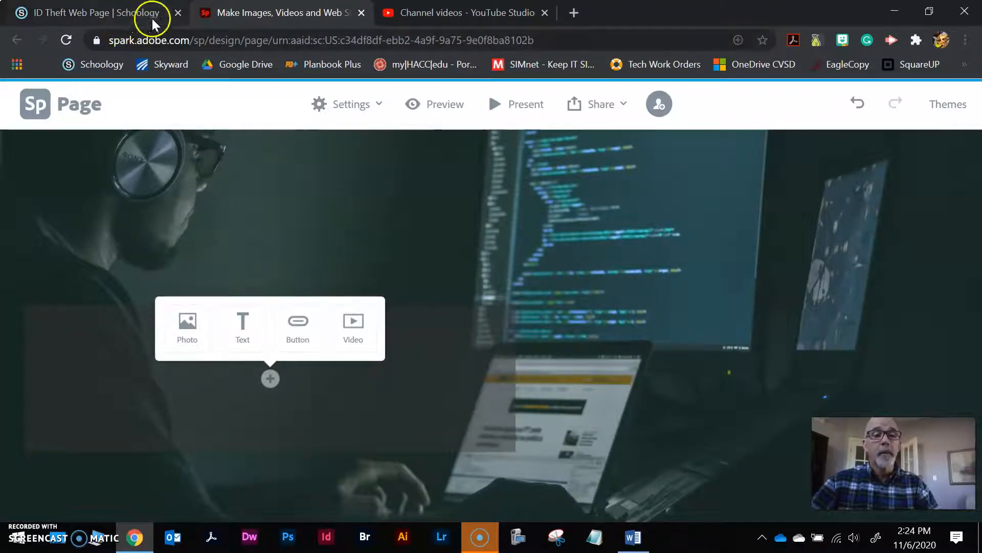
{"action": "left_click", "coordinate": [109, 12]}
Download and open the ID Theft web page rubric PDF
{"action": "left_click", "coordinate": [261, 440]}
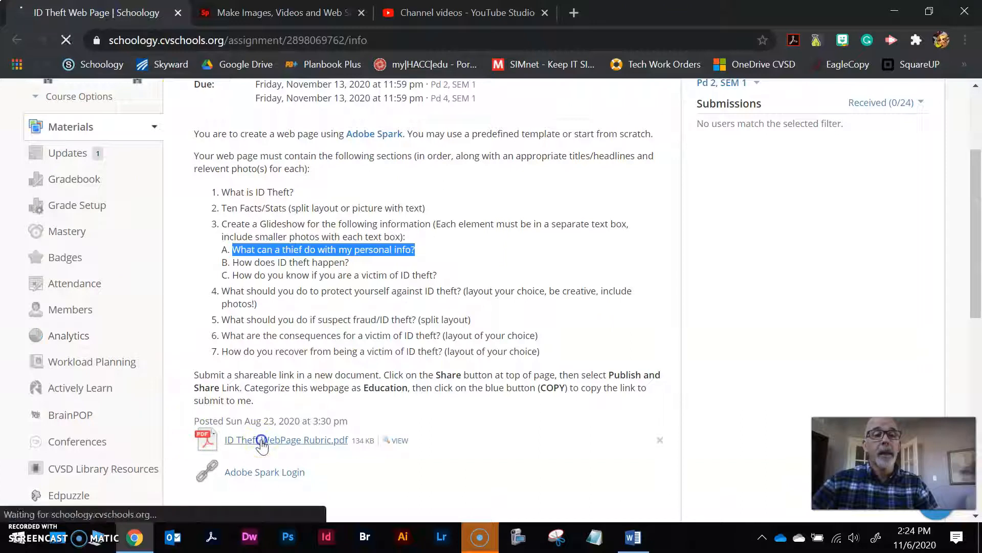
{"action": "left_click", "coordinate": [109, 499]}
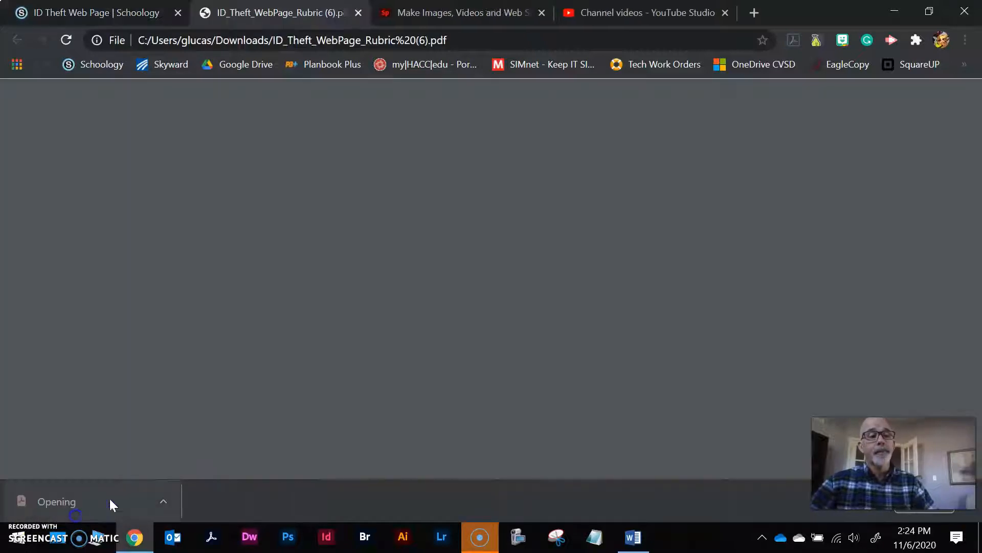
{"action": "scroll", "coordinate": [407, 391], "scroll_direction": "down", "scroll_amount": 5}
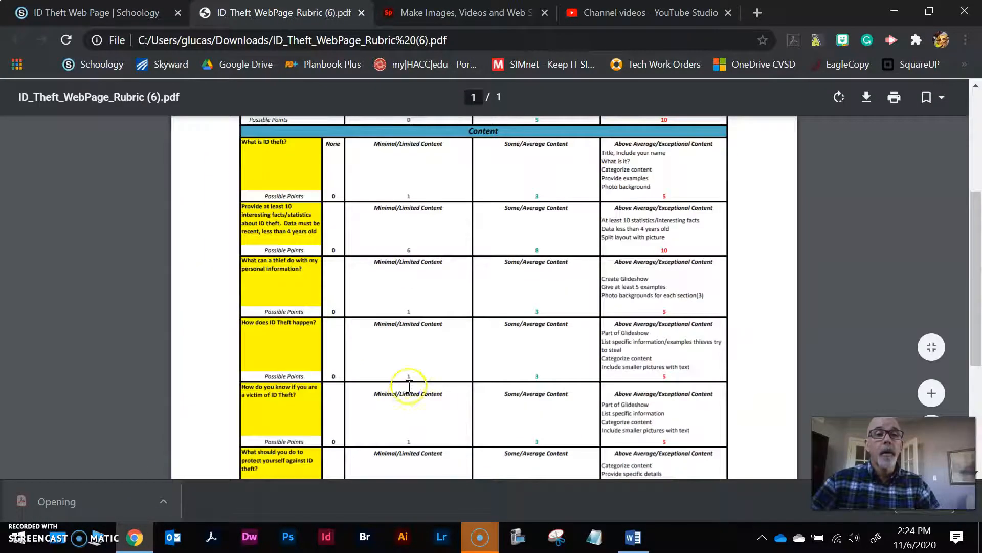
Highlight the rubric's interesting facts, personal information, glideshow, How does ID Theft happen? and smaller-pictures criteria
{"action": "left_click_drag", "start_coordinate": [242, 206], "coordinate": [291, 212]}
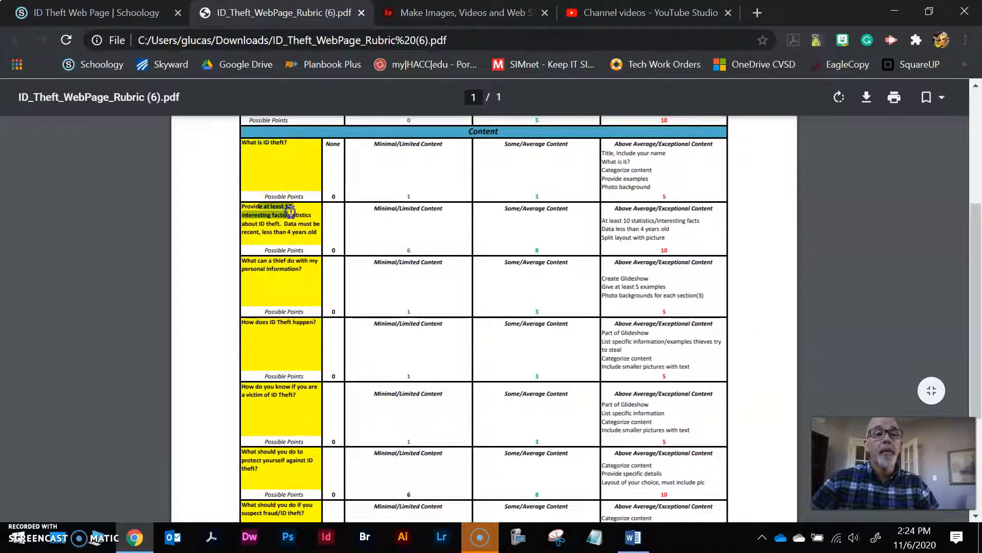
{"action": "left_click_drag", "start_coordinate": [239, 263], "coordinate": [304, 270]}
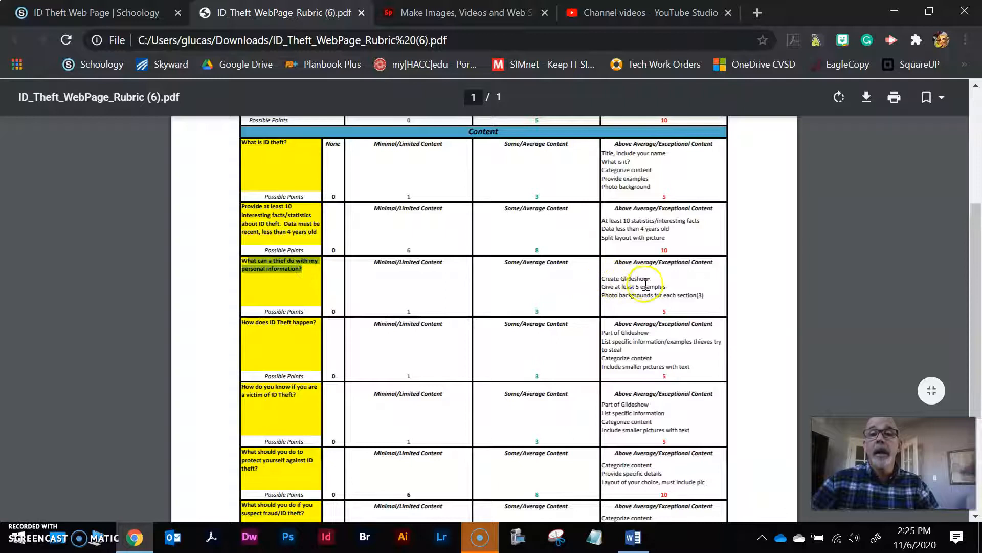
{"action": "left_click_drag", "start_coordinate": [615, 288], "coordinate": [716, 300]}
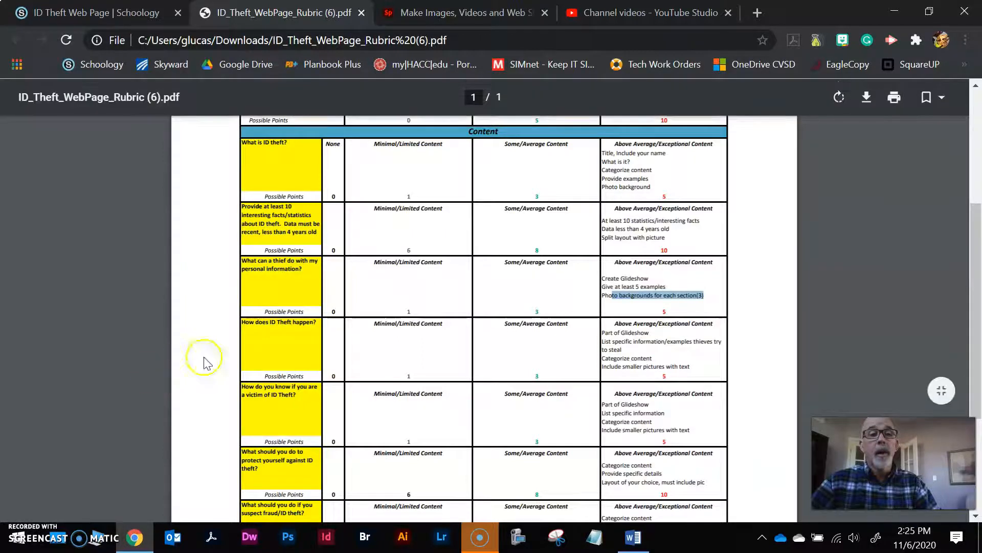
{"action": "left_click_drag", "start_coordinate": [248, 322], "coordinate": [306, 323]}
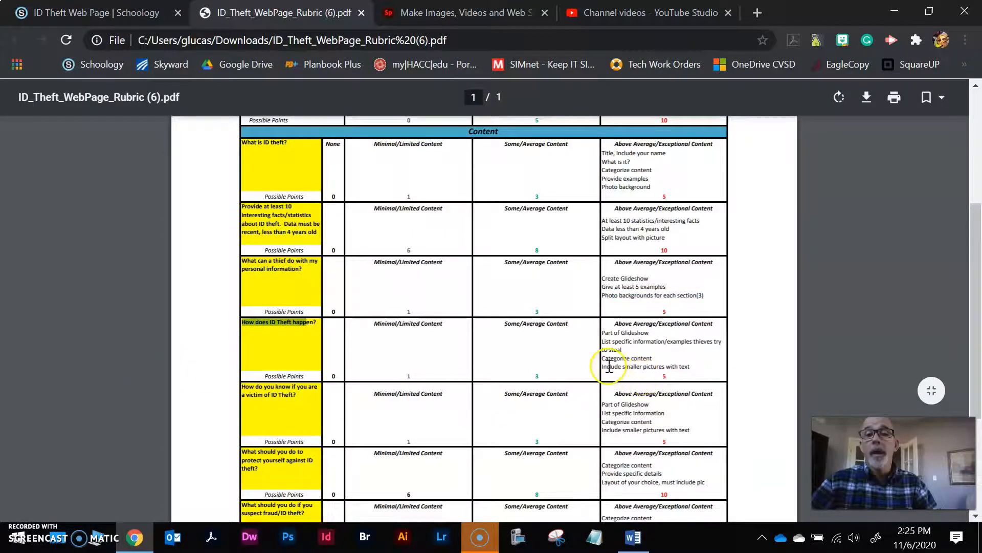
{"action": "left_click", "coordinate": [613, 366]}
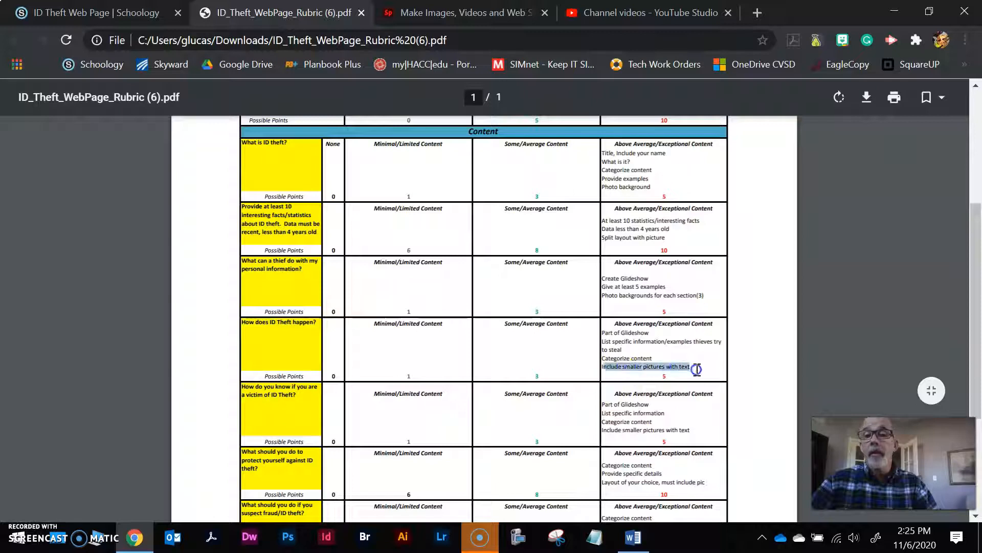
{"action": "left_click", "coordinate": [451, 12]}
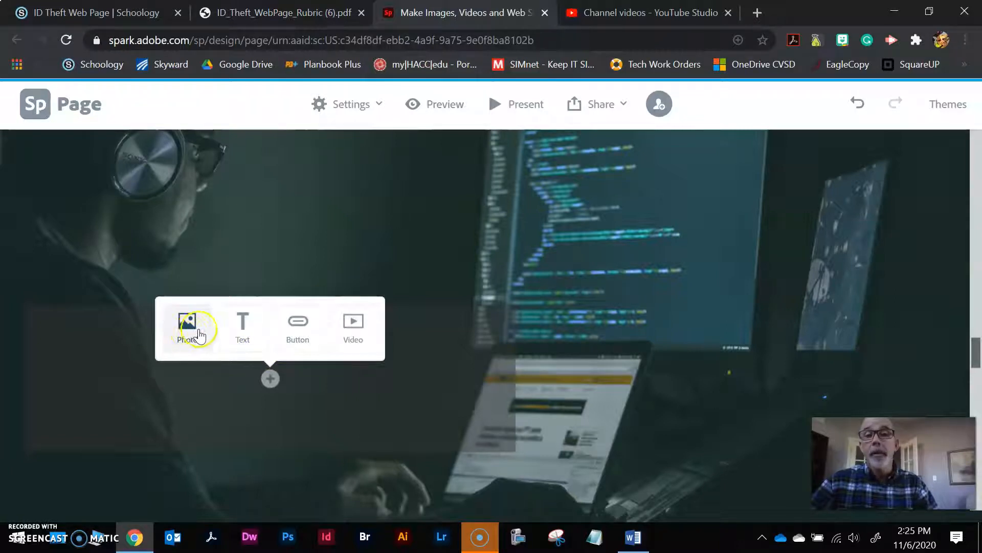
Add 'Headline' text to the slide and format it as an H1 heading
{"action": "left_click", "coordinate": [242, 333]}
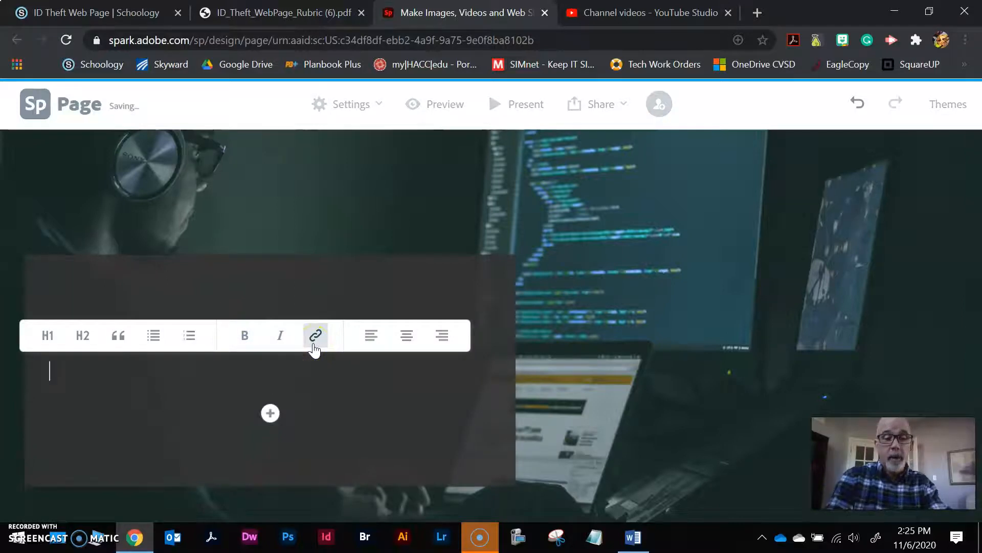
{"action": "type", "text": "Headline"}
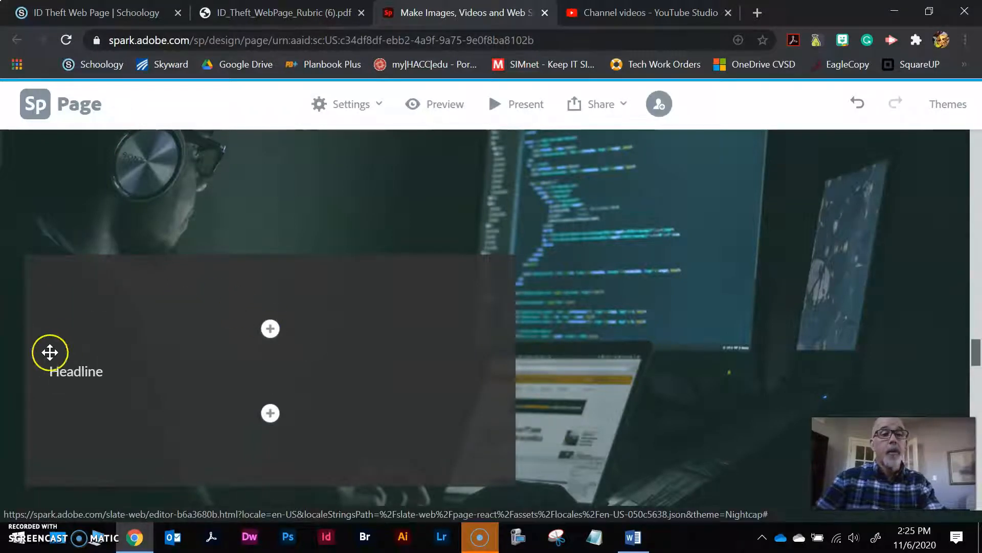
{"action": "left_click", "coordinate": [85, 372]}
{"action": "left_click", "coordinate": [48, 337]}
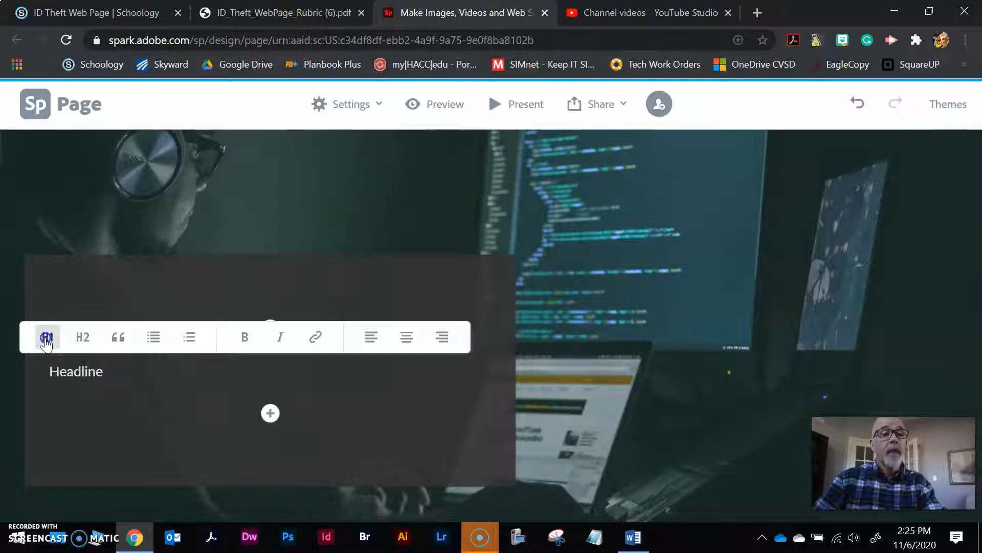
Add a 'Sample Text' paragraph below the headline and choose to insert a photo below it
{"action": "left_click", "coordinate": [271, 424]}
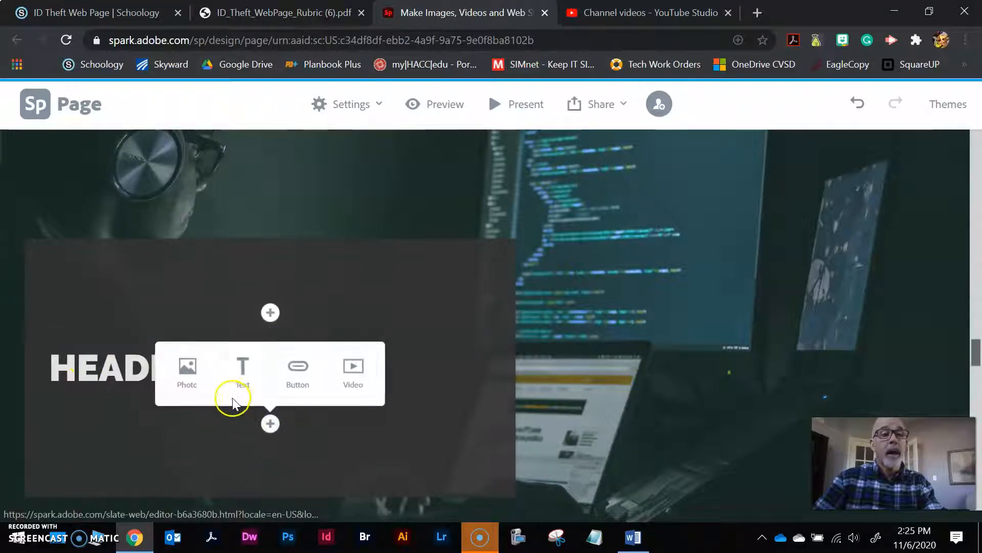
{"action": "left_click", "coordinate": [241, 375]}
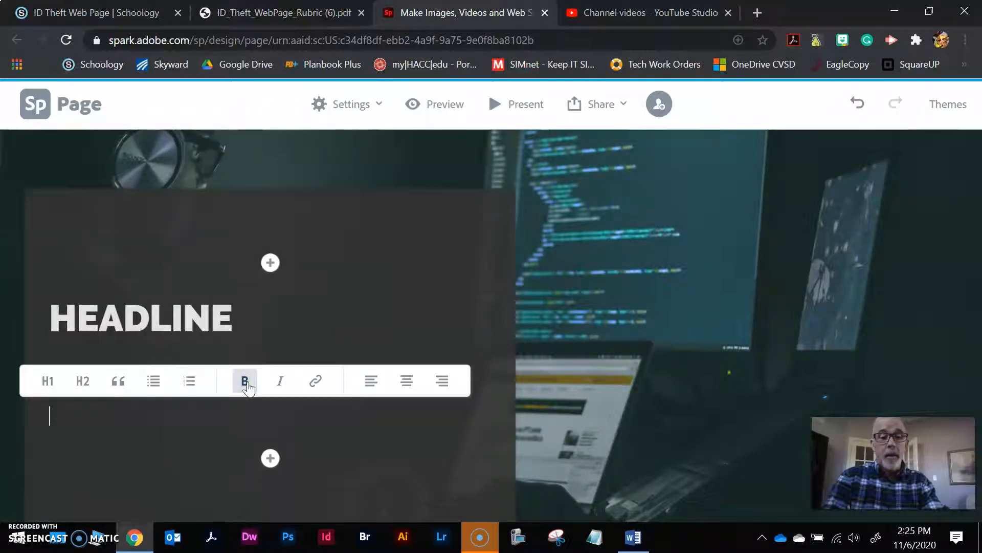
{"action": "type", "text": "Sample Text"}
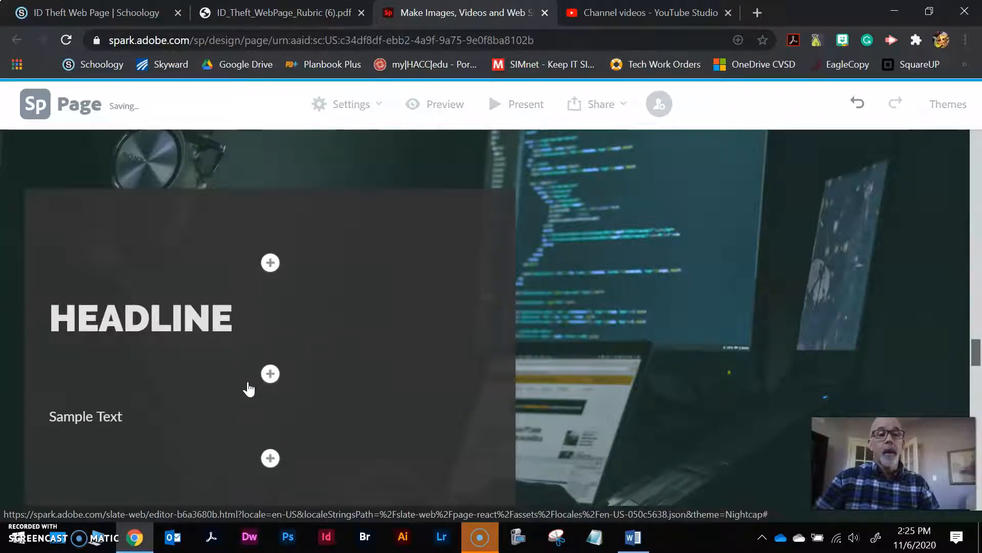
{"action": "left_click", "coordinate": [270, 457]}
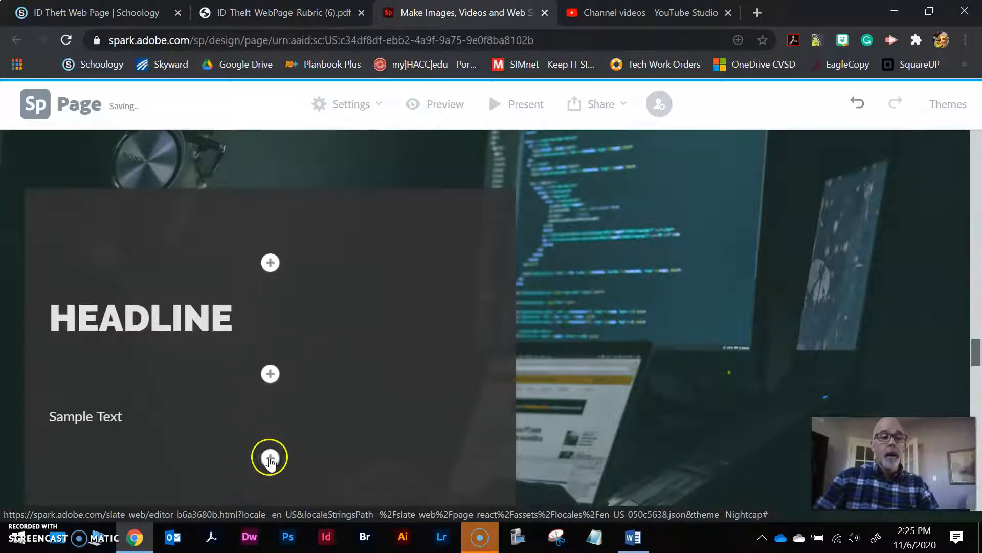
{"action": "left_click", "coordinate": [180, 409]}
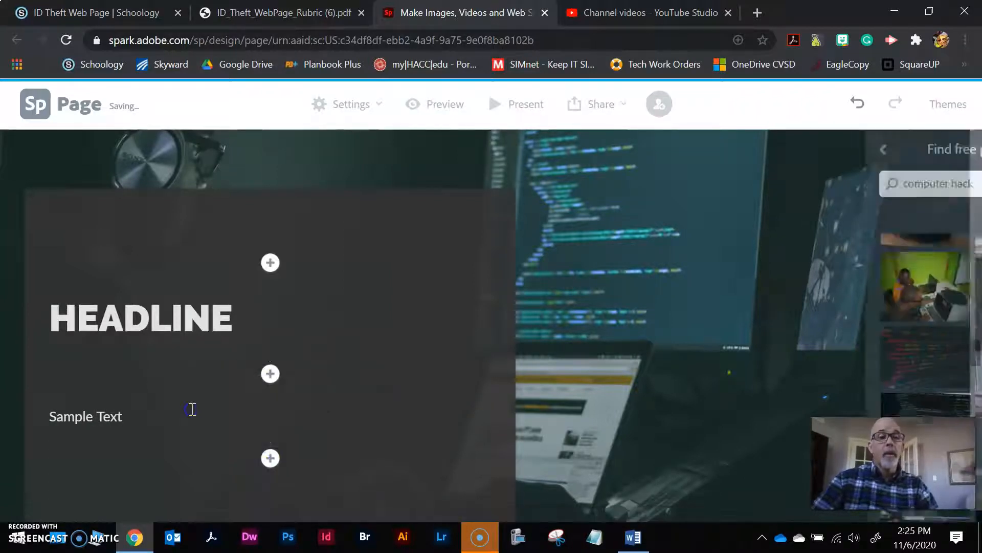
Replace the free photo search terms with 'id theft' and run the search
{"action": "left_click", "coordinate": [911, 190]}
{"action": "left_click_drag", "start_coordinate": [855, 184], "coordinate": [780, 185]}
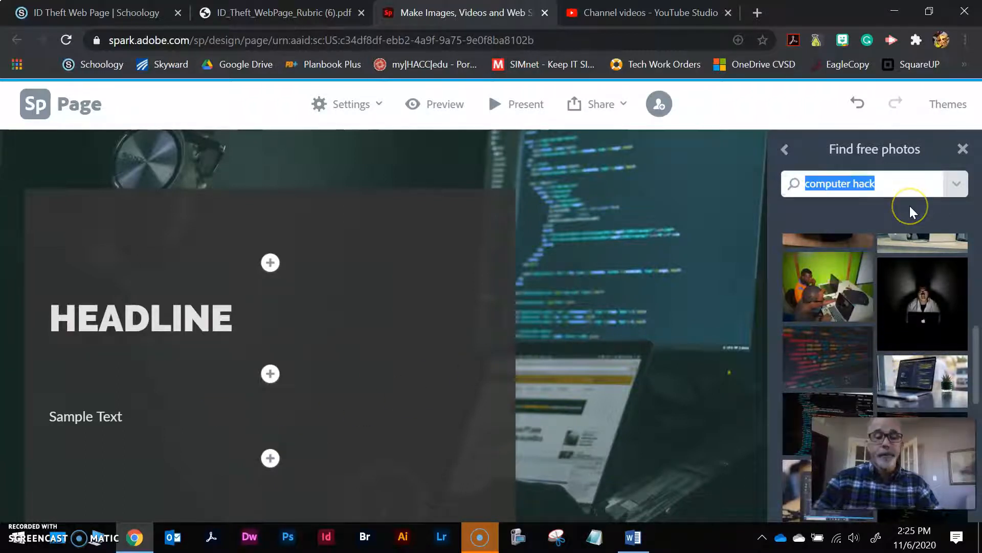
{"action": "type", "text": "id the"}
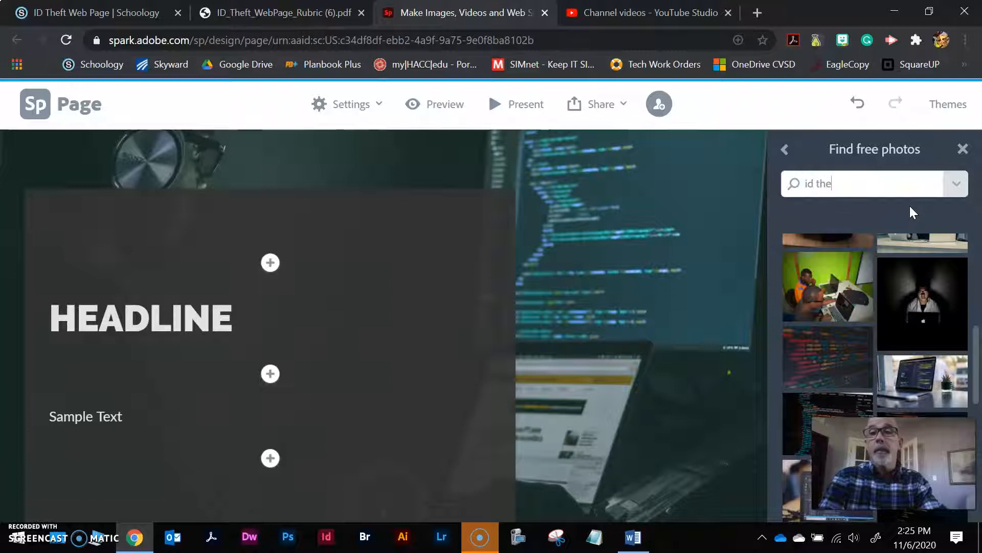
{"action": "type", "text": "ft"}
{"action": "key", "text": "Return"}
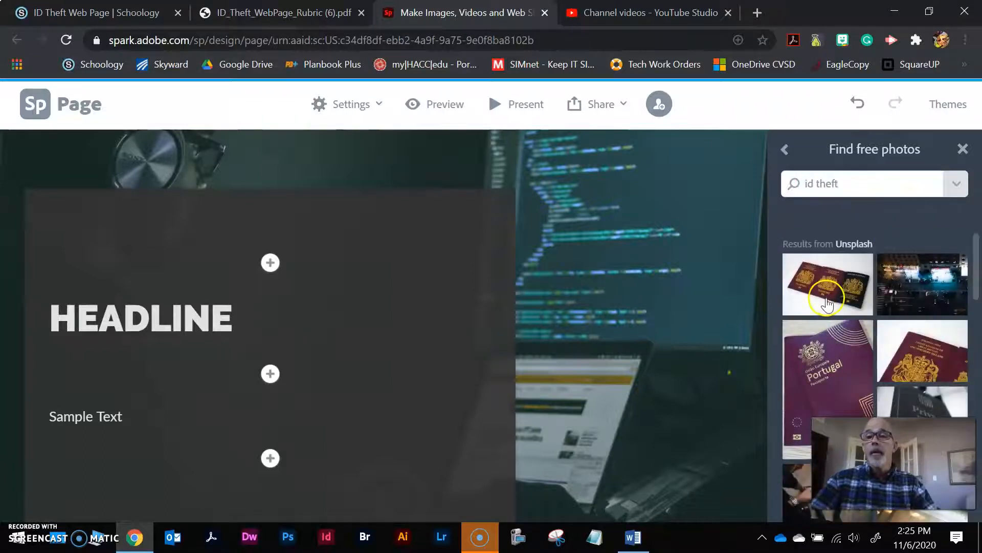
Insert the two-passports-with-boarding-passes photo below the Sample Text paragraph
{"action": "scroll", "coordinate": [842, 320], "scroll_direction": "down", "scroll_amount": 5}
{"action": "scroll", "coordinate": [845, 329], "scroll_direction": "down", "scroll_amount": 10}
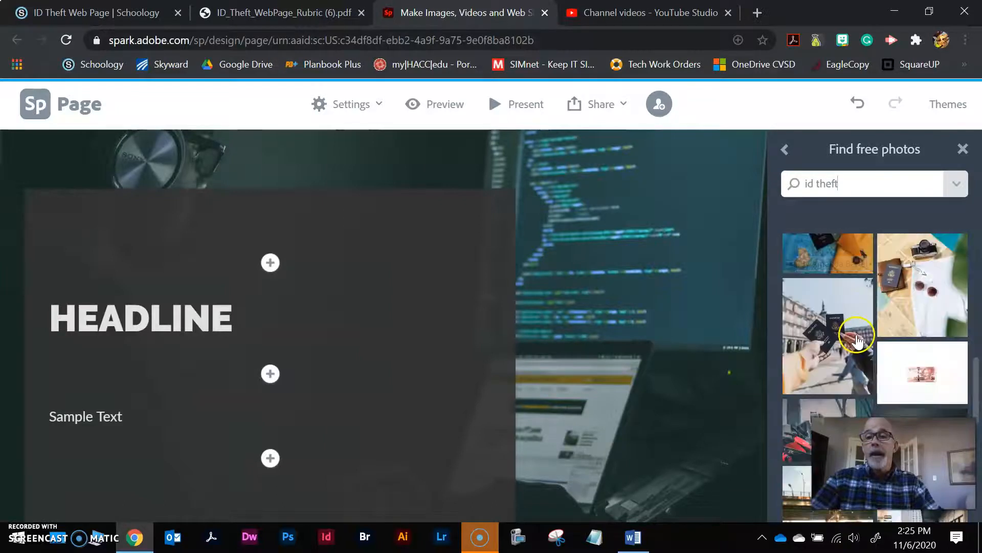
{"action": "scroll", "coordinate": [844, 359], "scroll_direction": "down", "scroll_amount": 10}
{"action": "scroll", "coordinate": [883, 369], "scroll_direction": "down", "scroll_amount": 3}
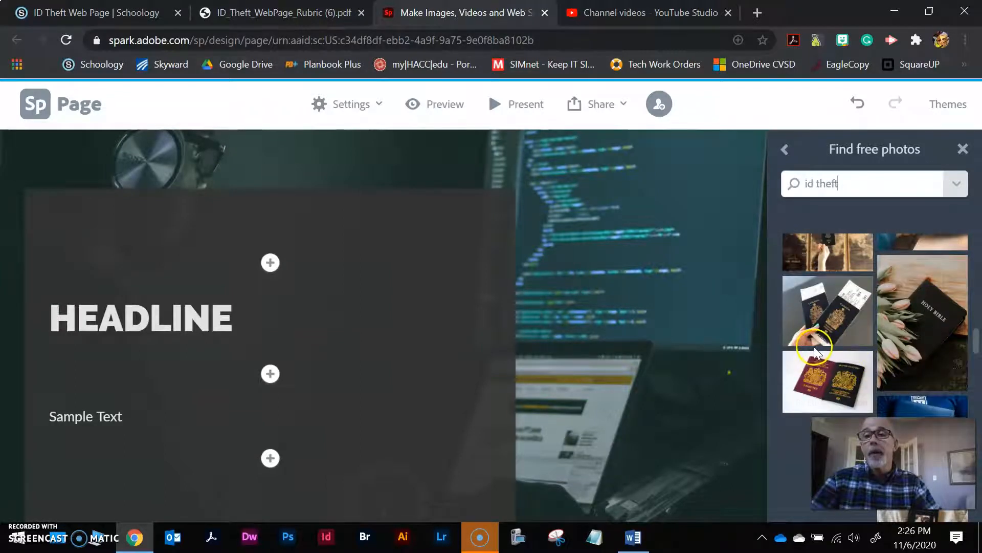
{"action": "left_click", "coordinate": [830, 318]}
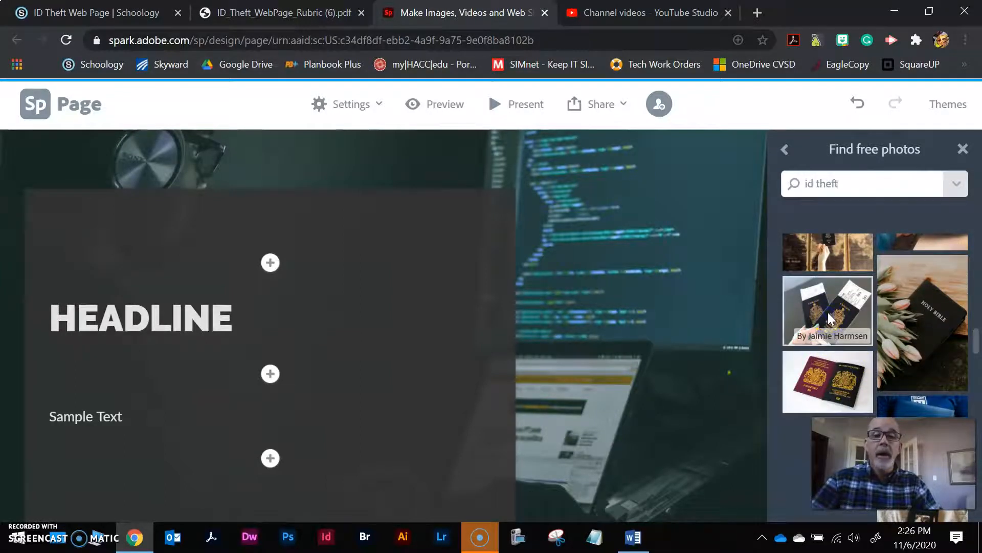
{"action": "scroll", "coordinate": [204, 420], "scroll_direction": "up", "scroll_amount": 2}
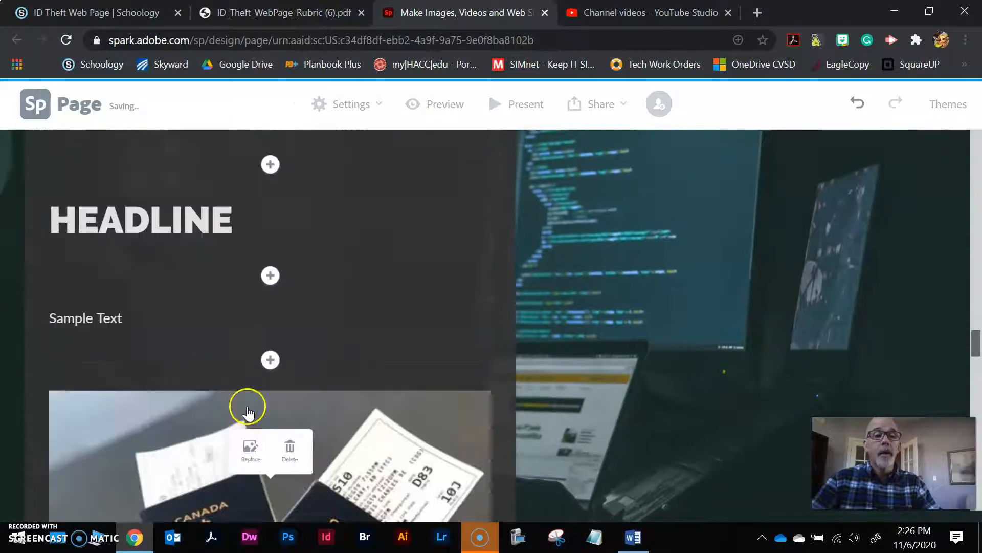
{"action": "scroll", "coordinate": [257, 414], "scroll_direction": "down", "scroll_amount": 1}
{"action": "scroll", "coordinate": [207, 340], "scroll_direction": "up", "scroll_amount": 2}
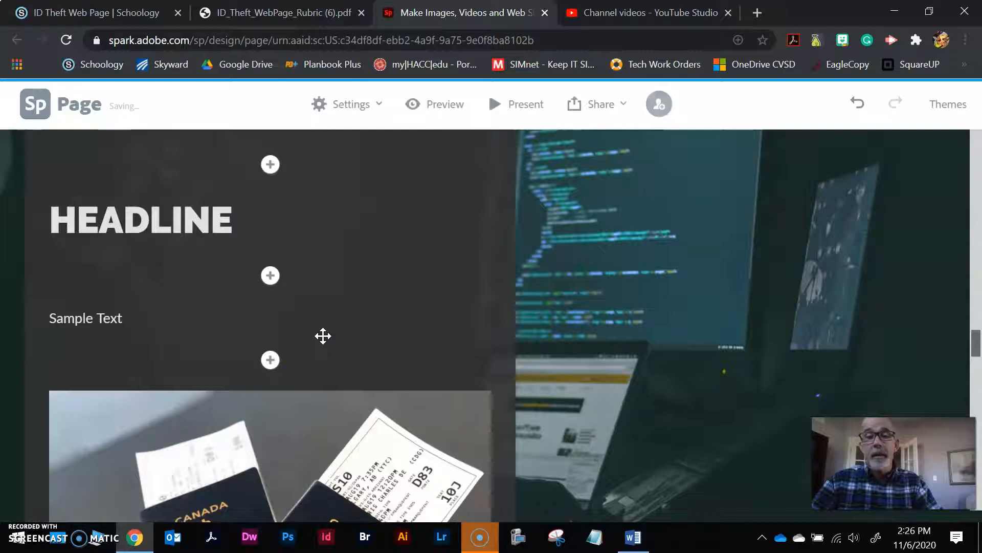
{"action": "scroll", "coordinate": [377, 285], "scroll_direction": "down", "scroll_amount": 4}
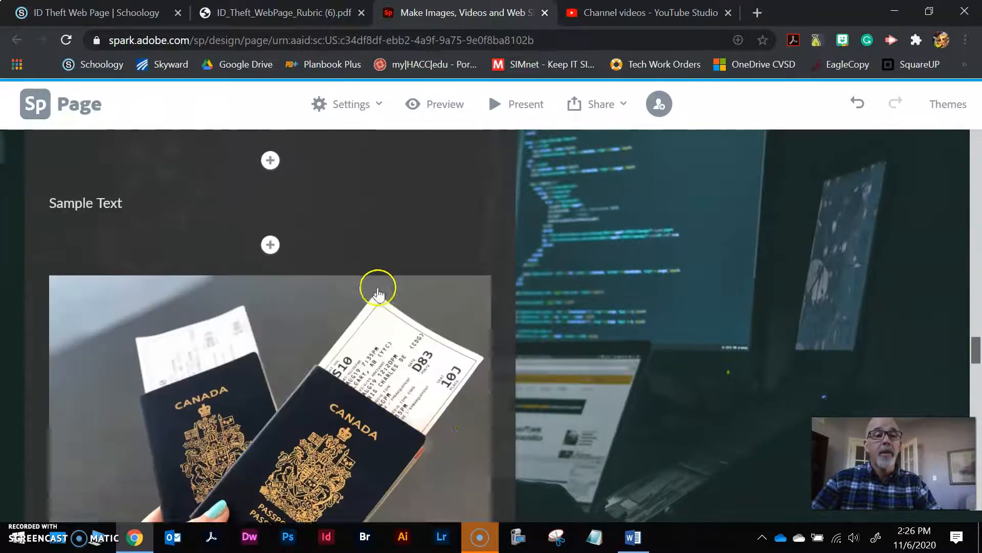
{"action": "scroll", "coordinate": [612, 307], "scroll_direction": "down", "scroll_amount": 8}
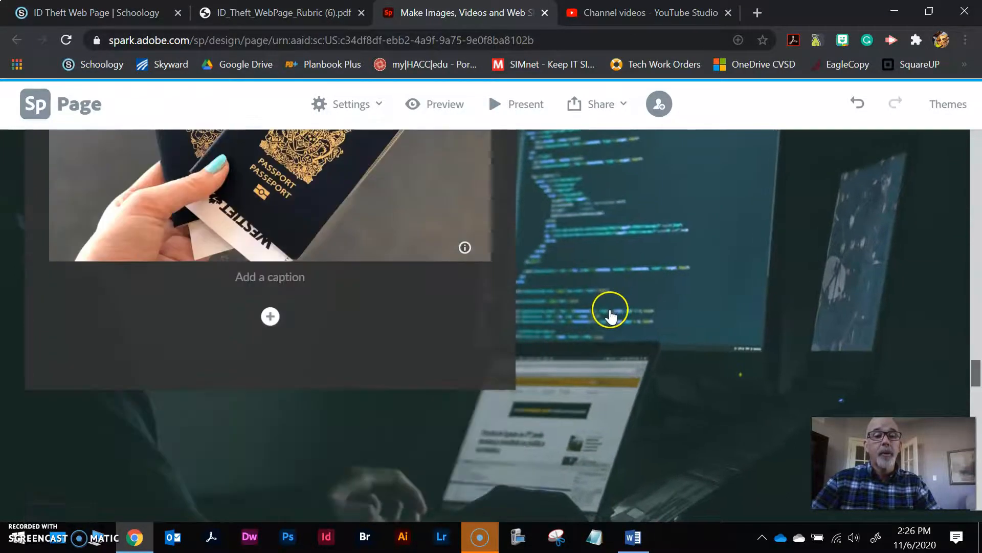
{"action": "scroll", "coordinate": [611, 320], "scroll_direction": "down", "scroll_amount": 4}
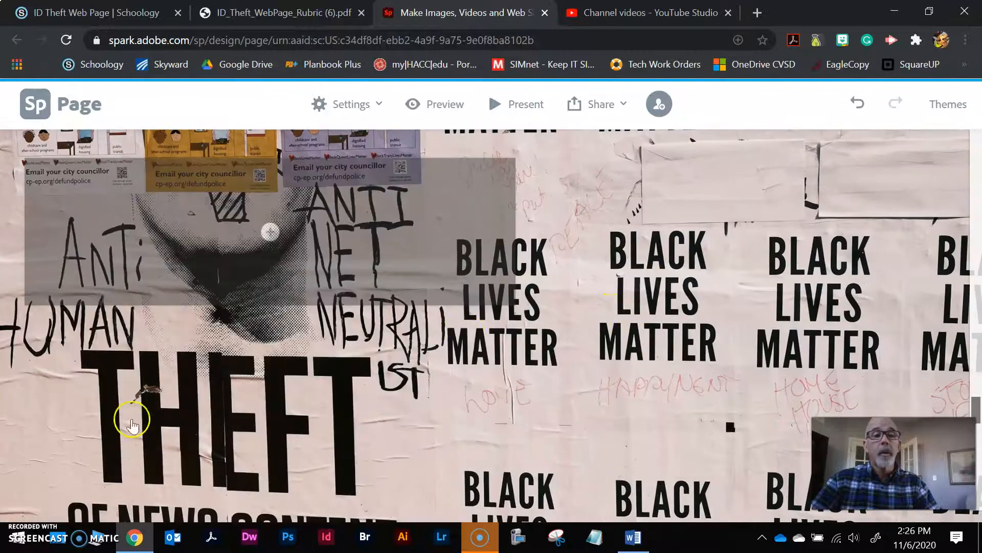